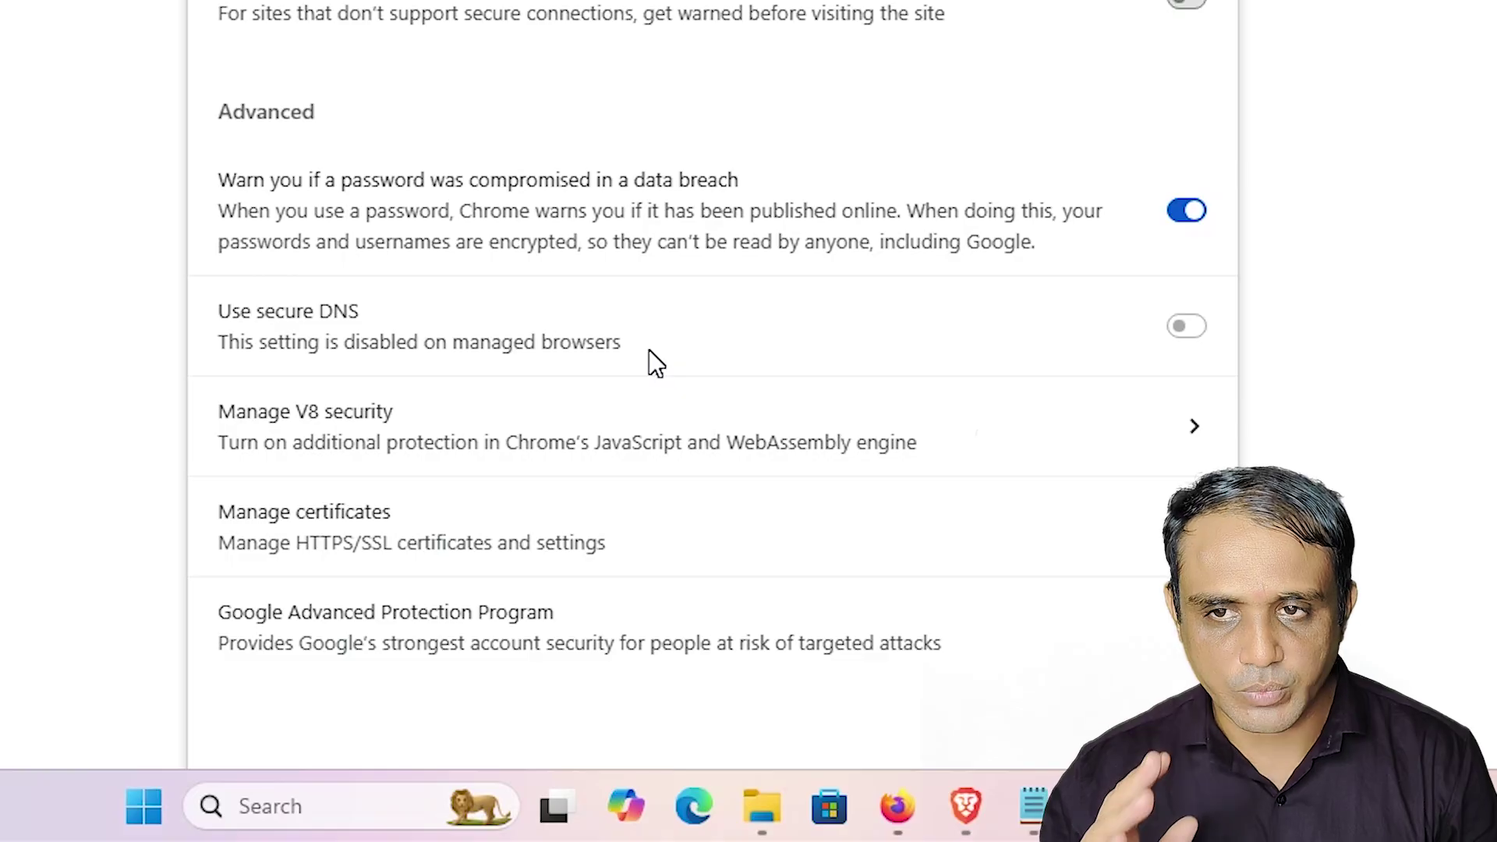
- Load chrome://policy to see ExtensionManifestV2Availability set to 2, then close Chrome
left_click(1152, 45)
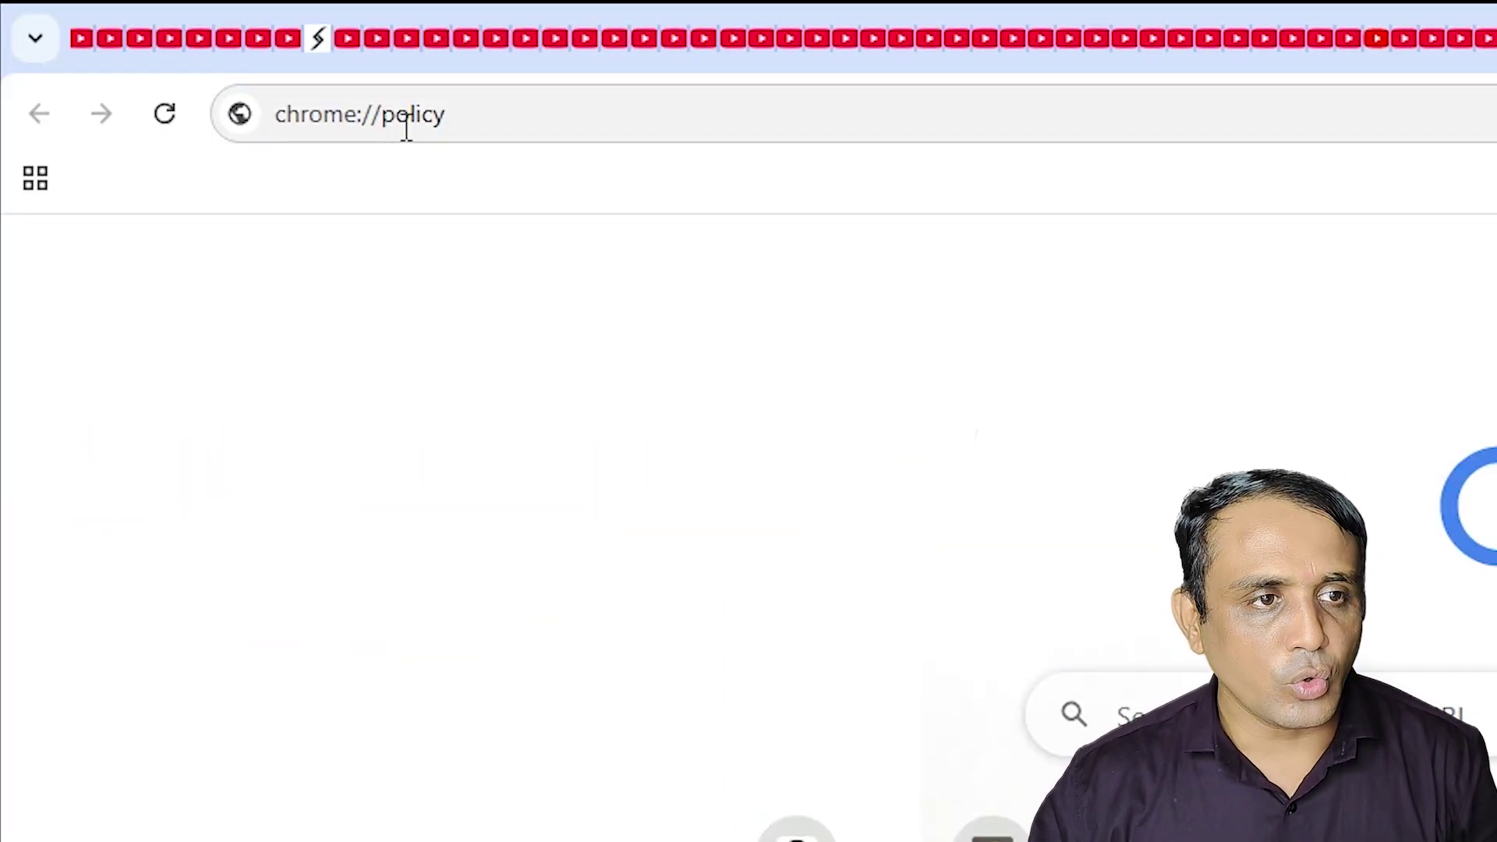
left_click(562, 115)
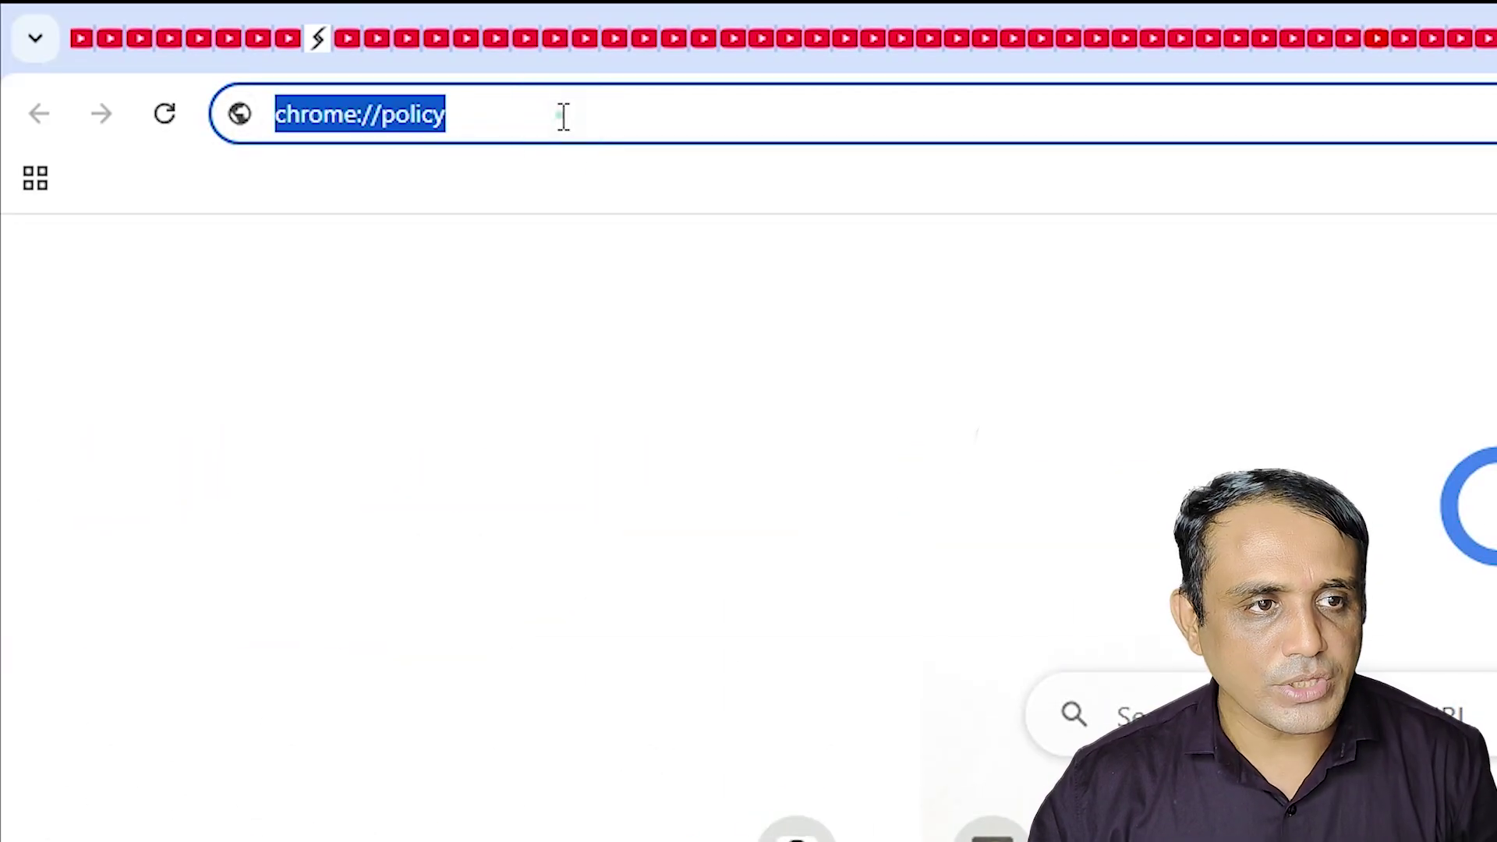
key("Return")
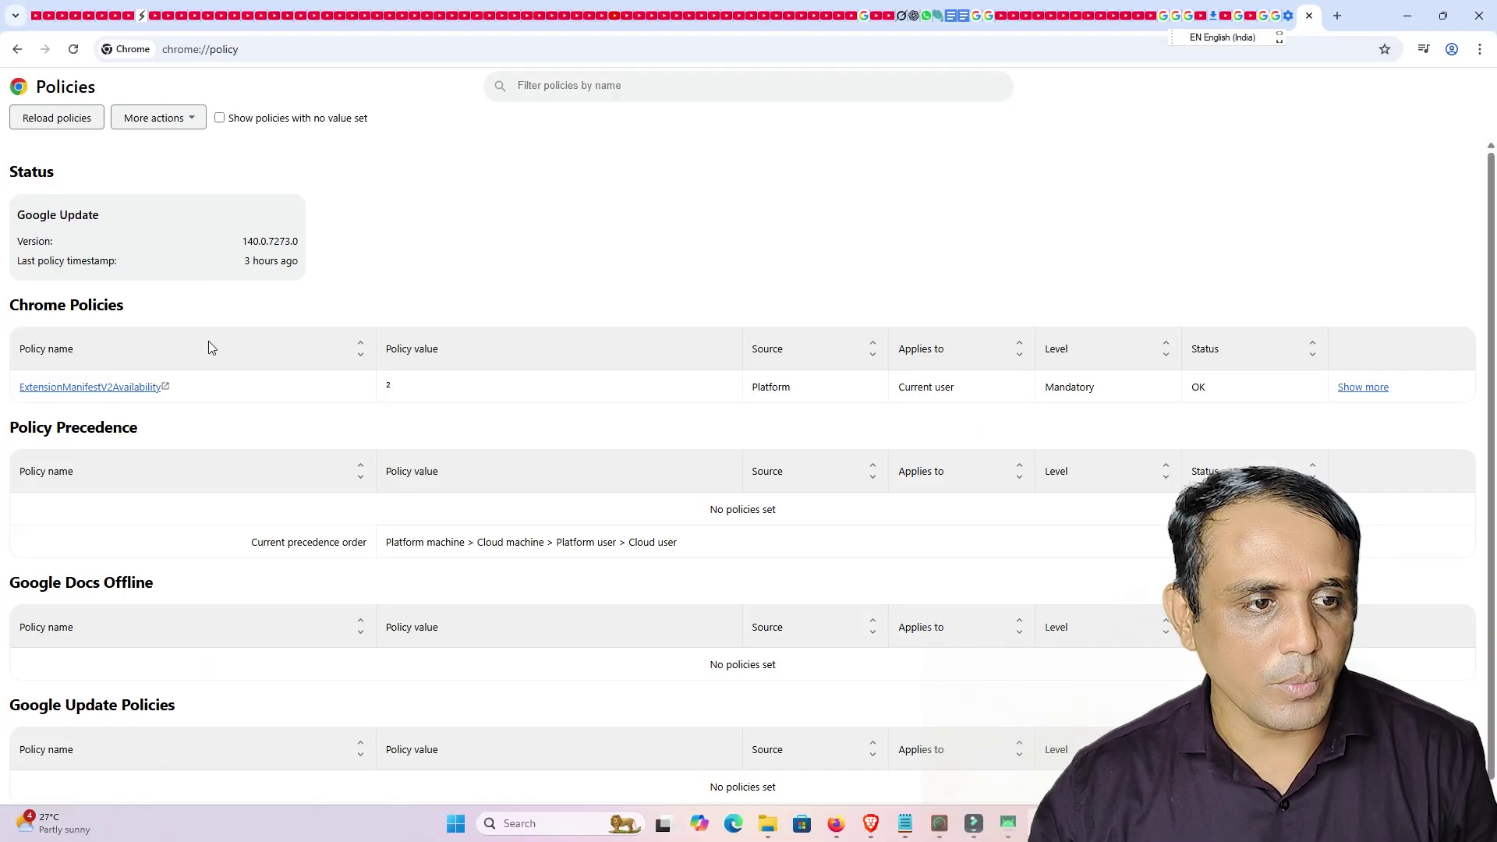
scroll(741, 472, "down", 1)
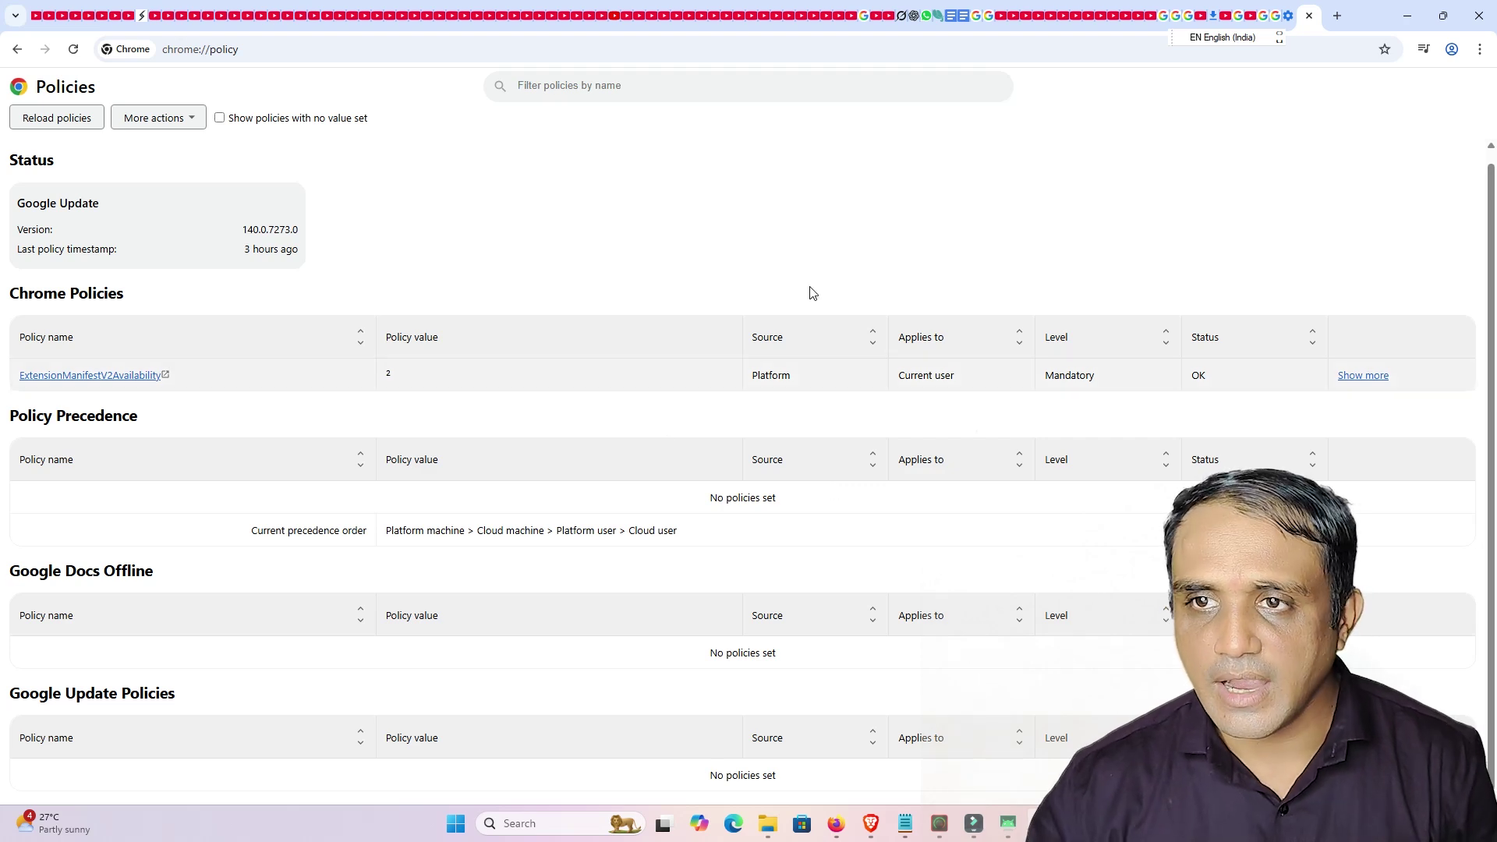
left_click(1309, 15)
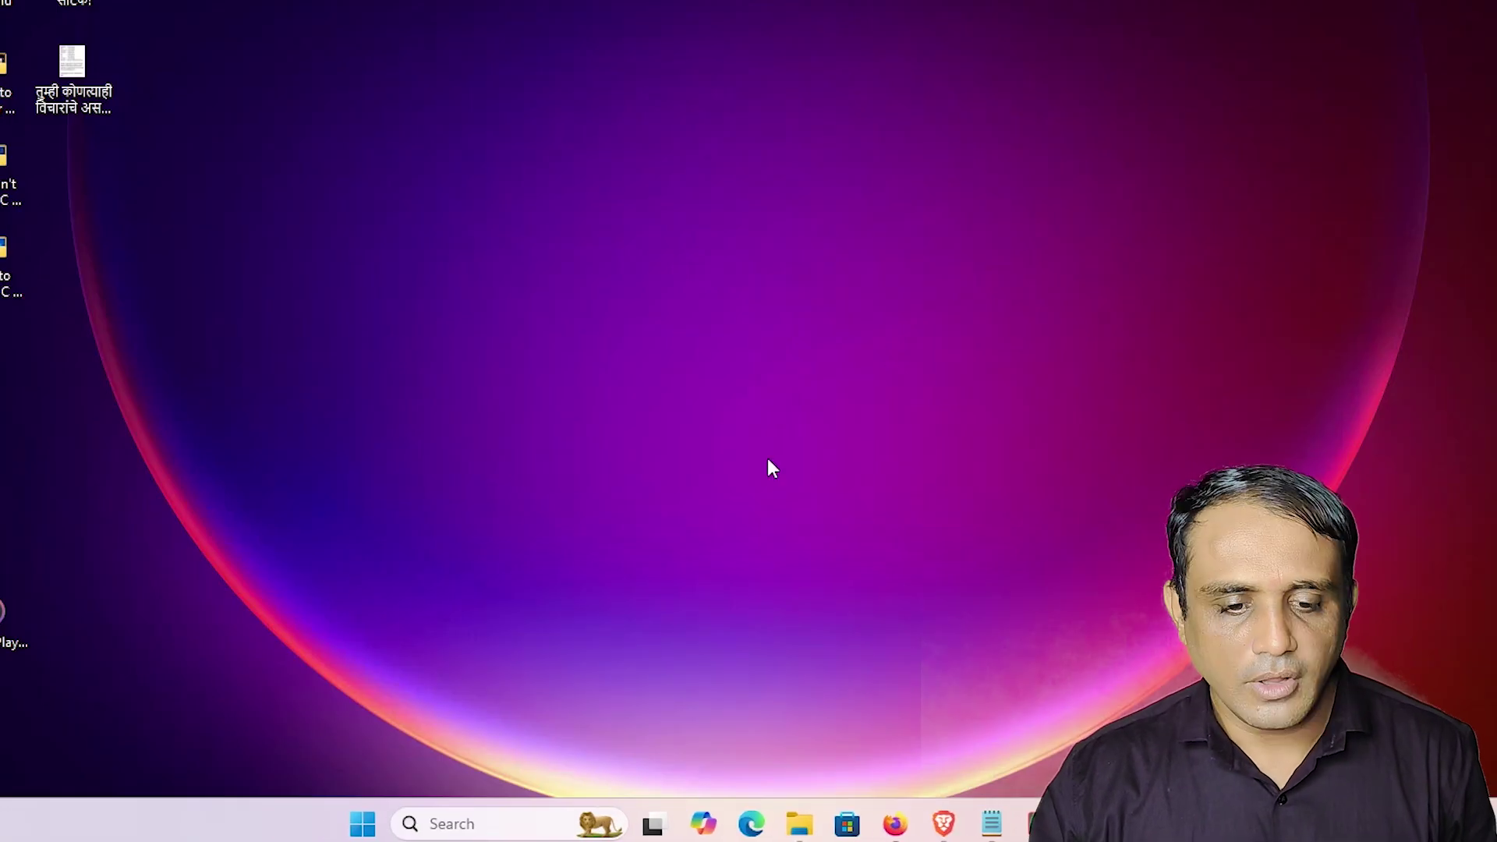
- Search the Start menu for 'reg' to find Registry Editor
left_click(362, 824)
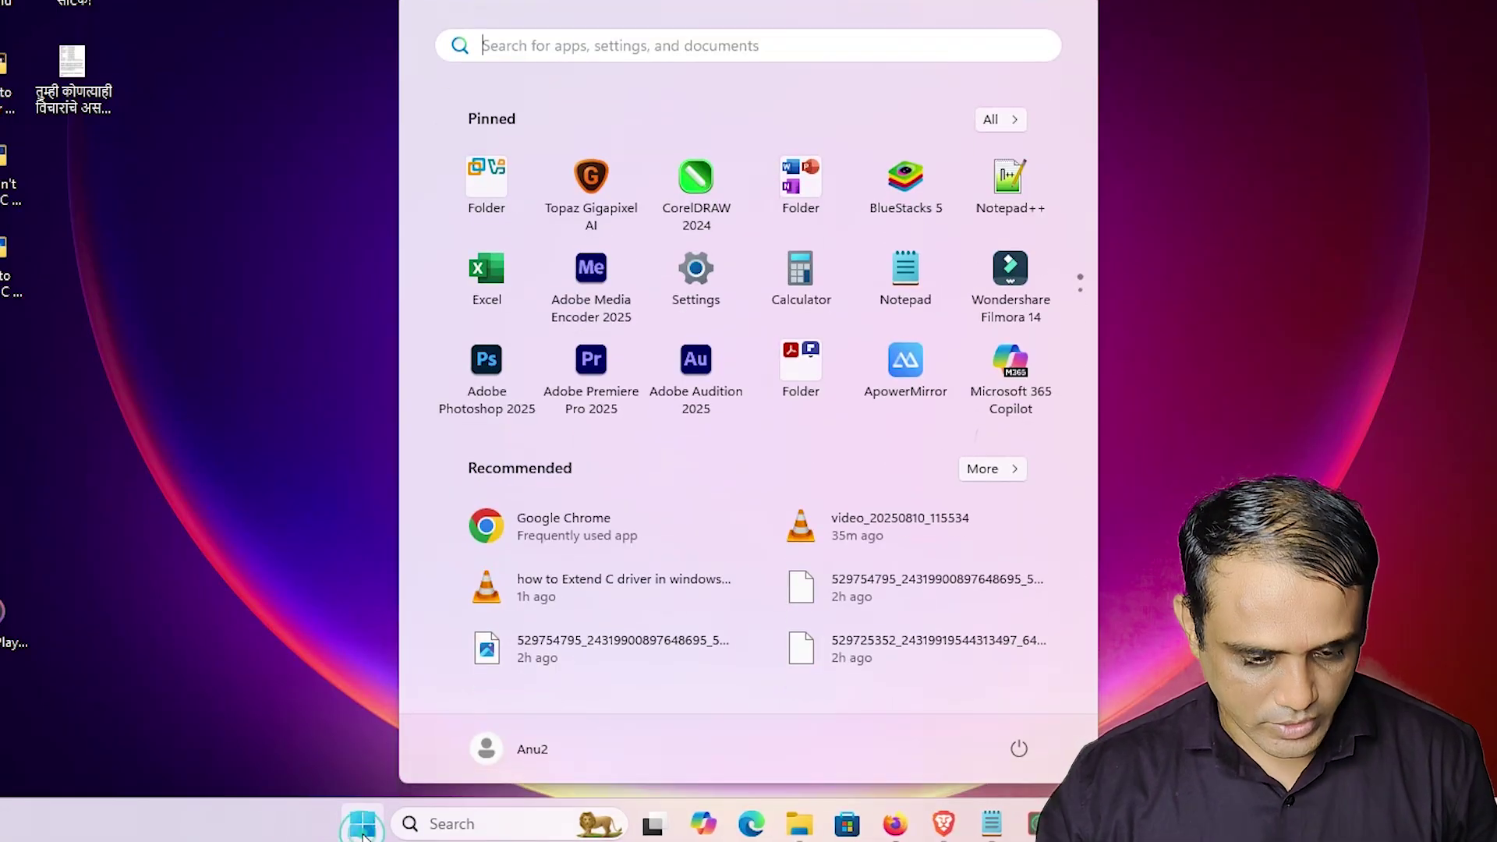
type("reg")
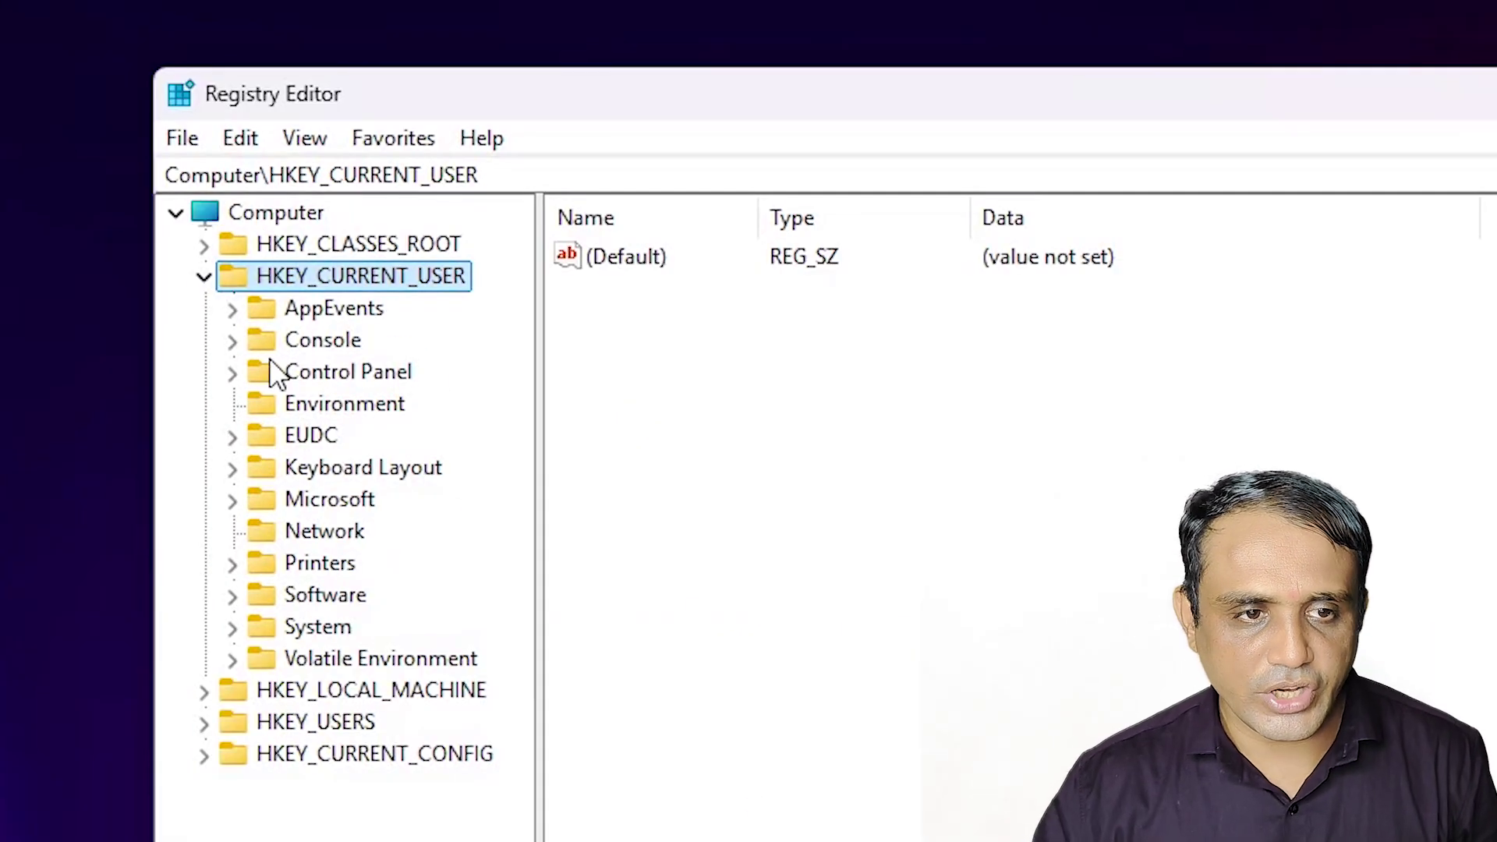
- Navigate to HKEY_CURRENT_USER\Software\Policies\Google\Chrome and select the ExtensionManifestV2Availability value
left_click(205, 278)
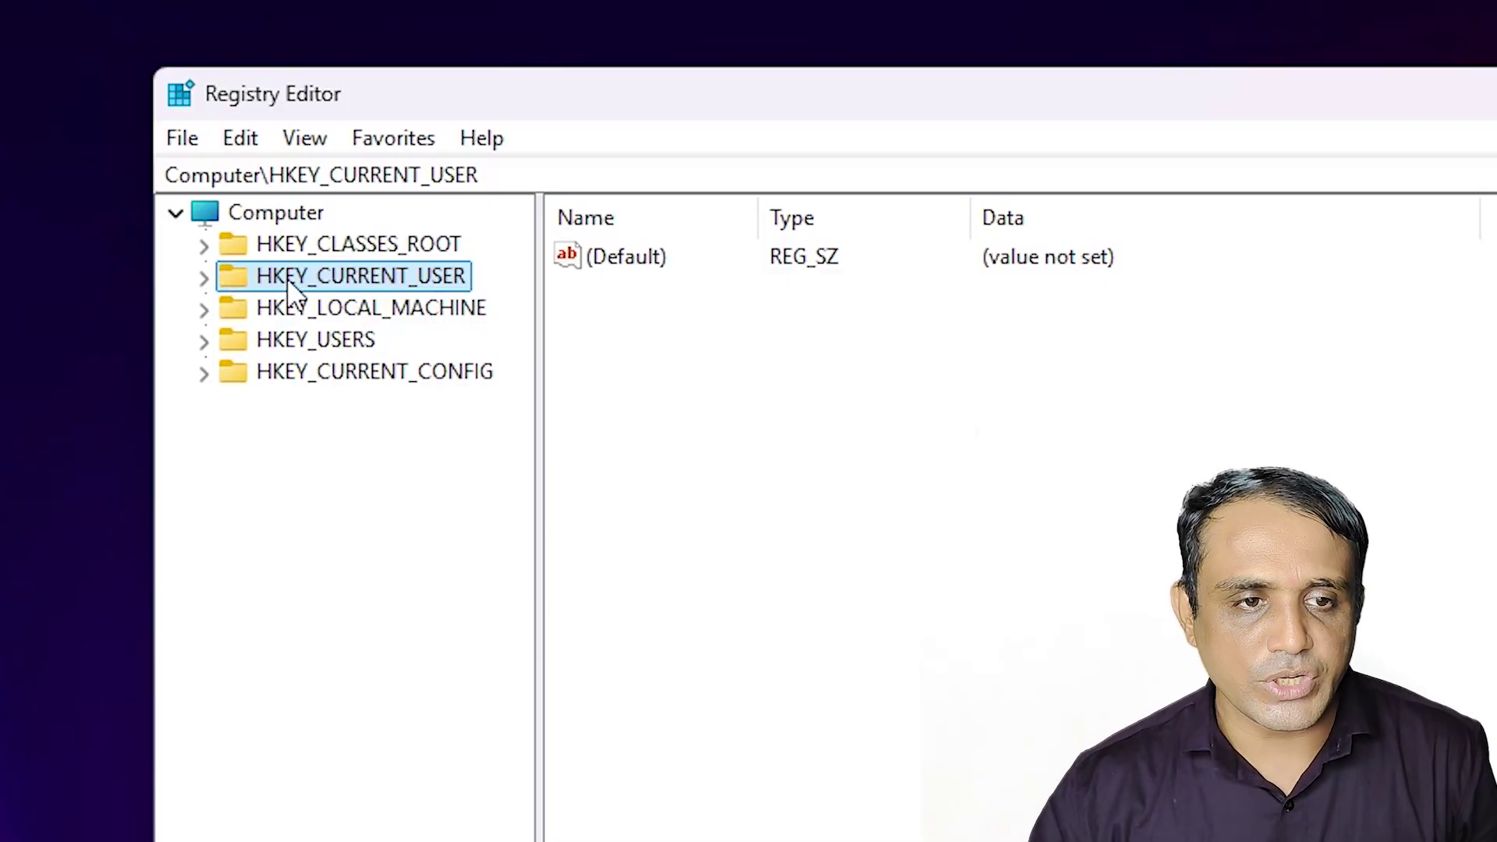
left_click(205, 278)
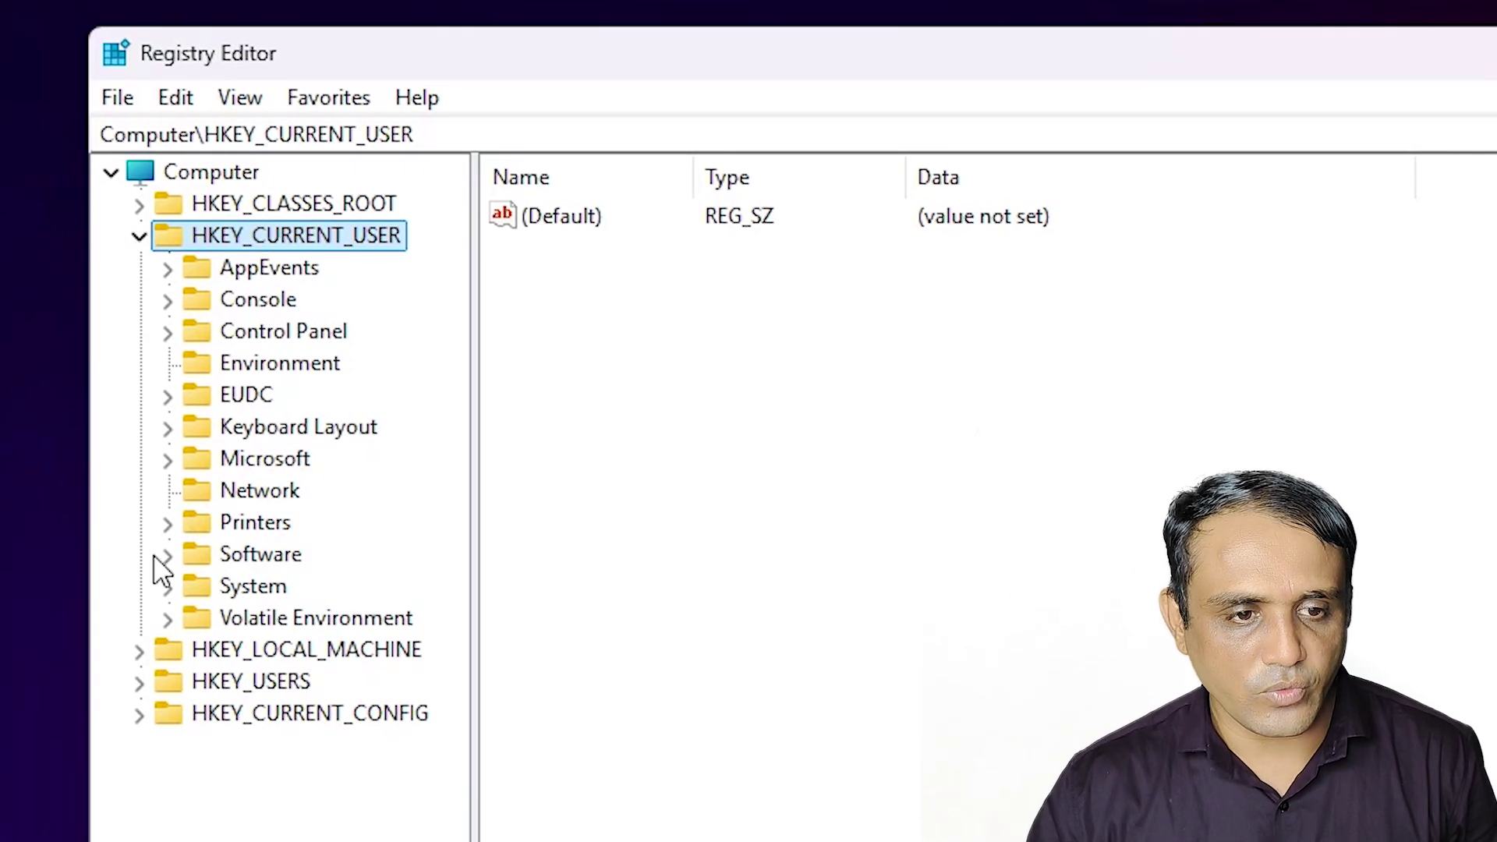
left_click(165, 555)
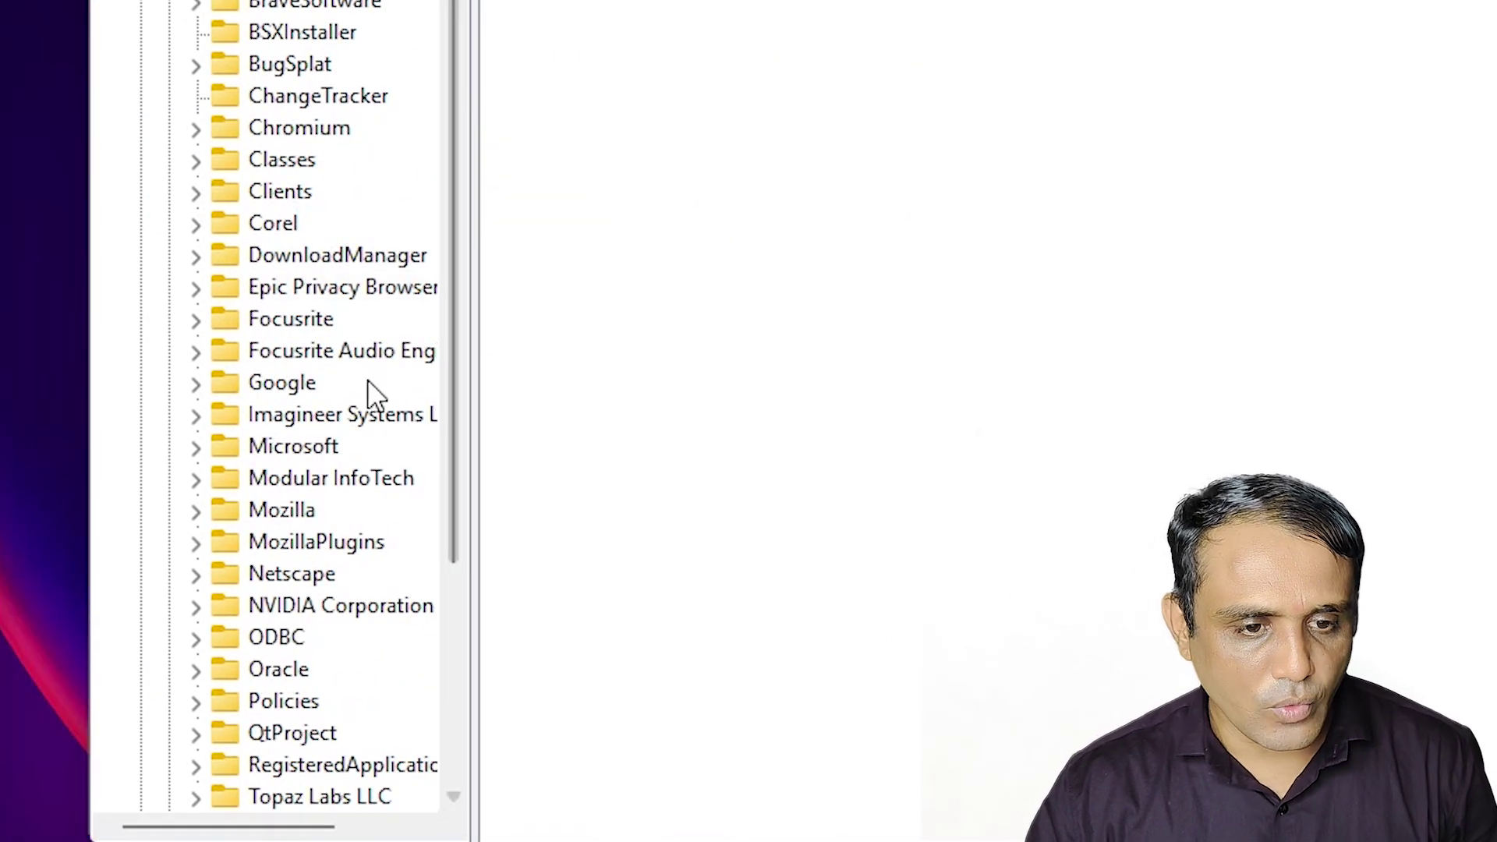
scroll(382, 405, "down", 1)
scroll(366, 558, "down", 2)
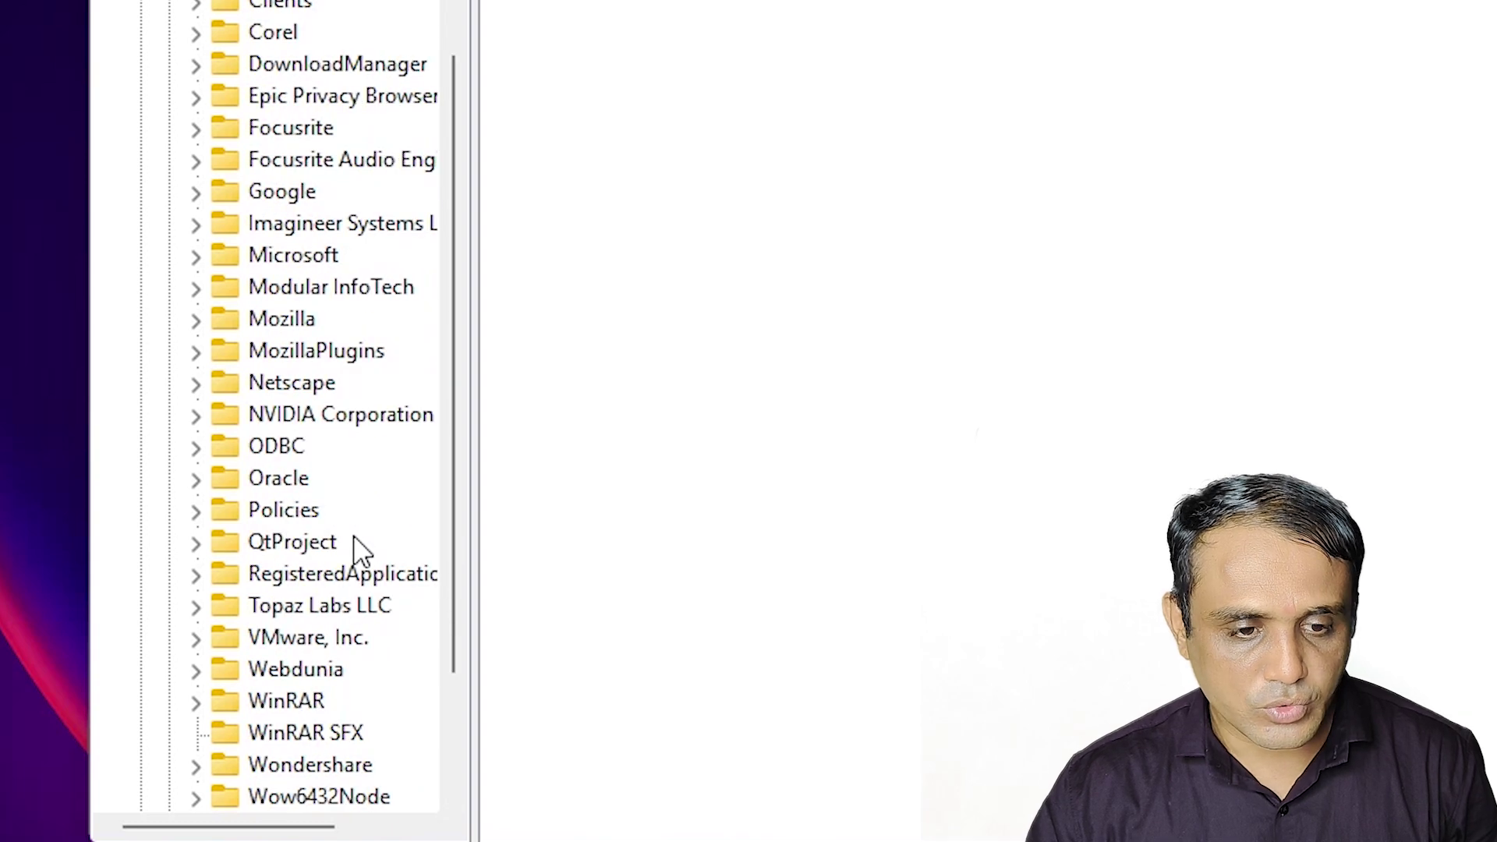
left_click(195, 415)
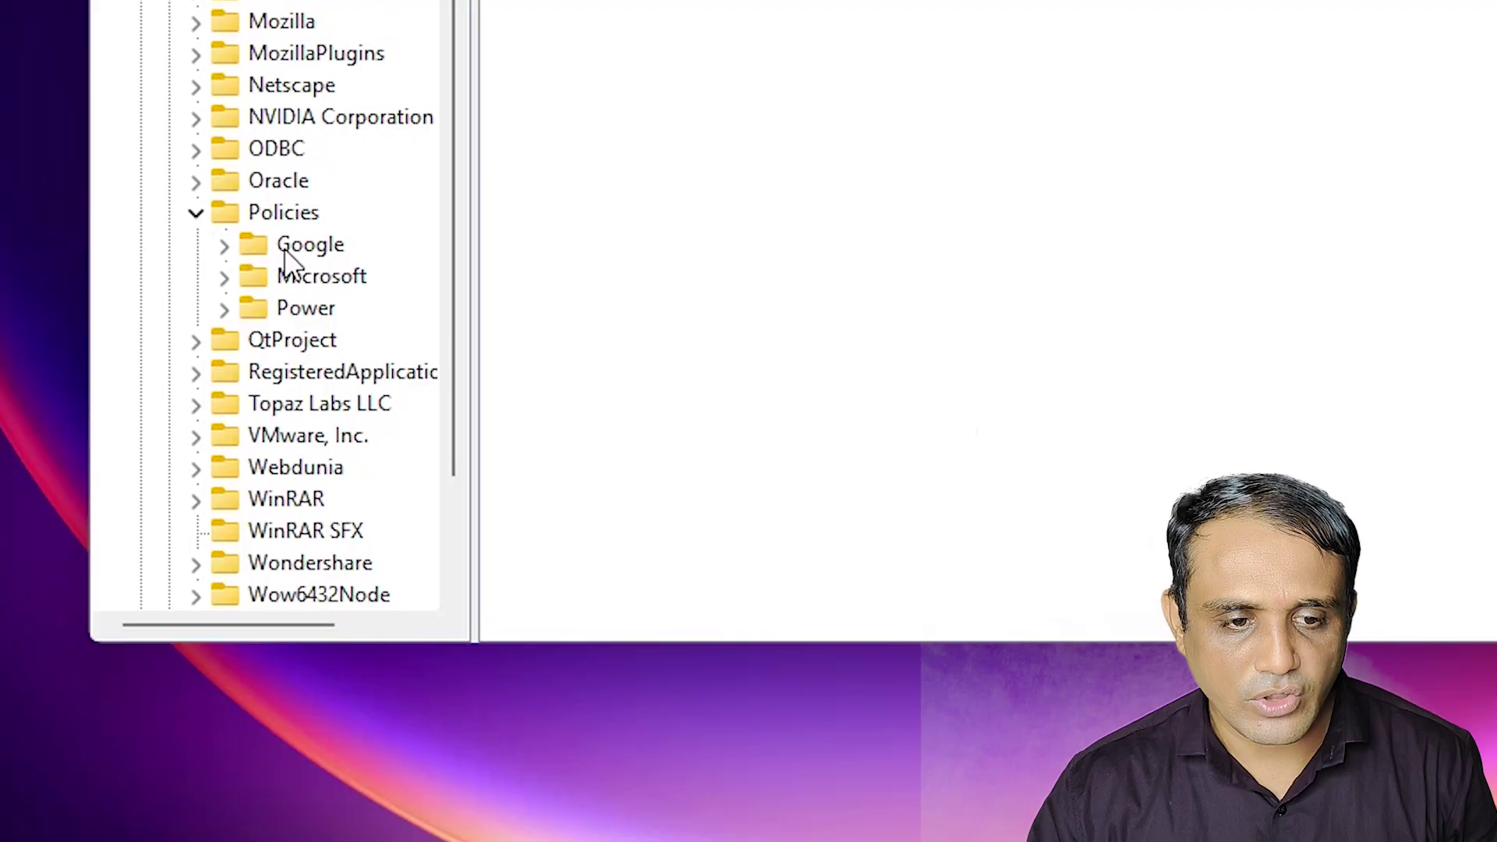
left_click(225, 246)
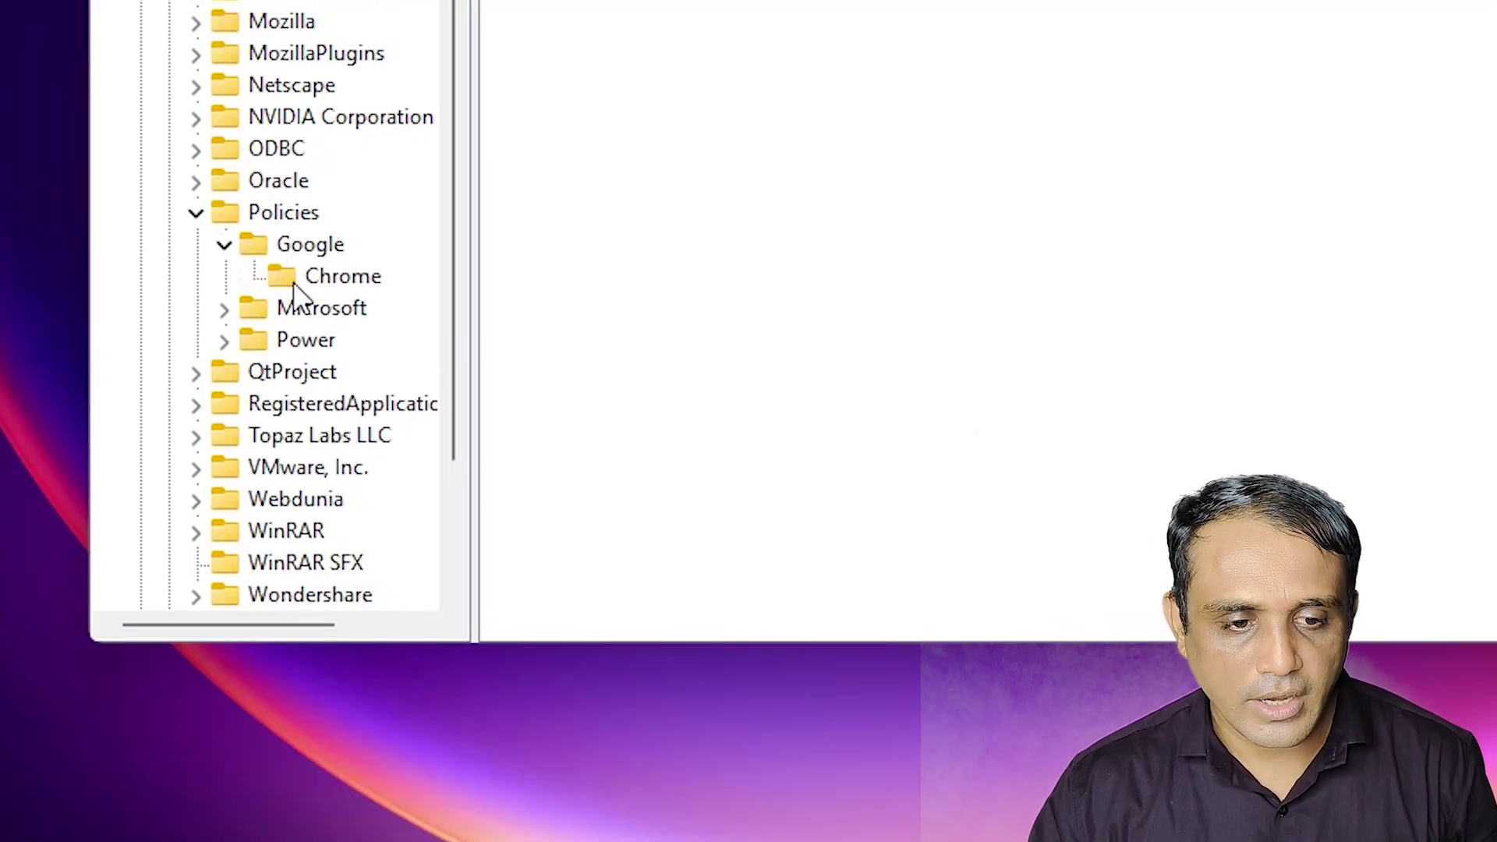
left_click(333, 282)
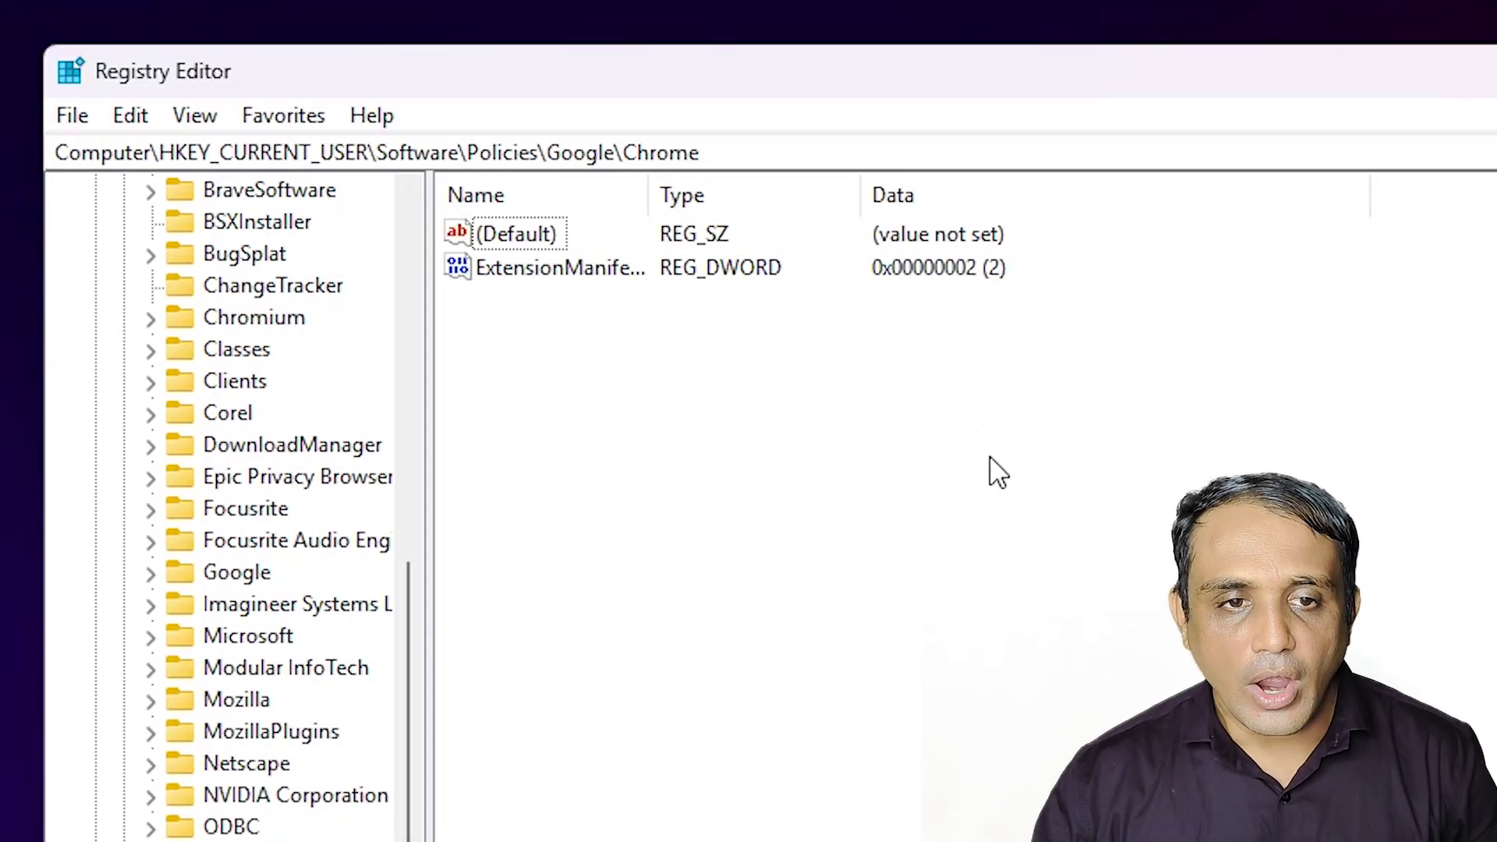
left_click(526, 233)
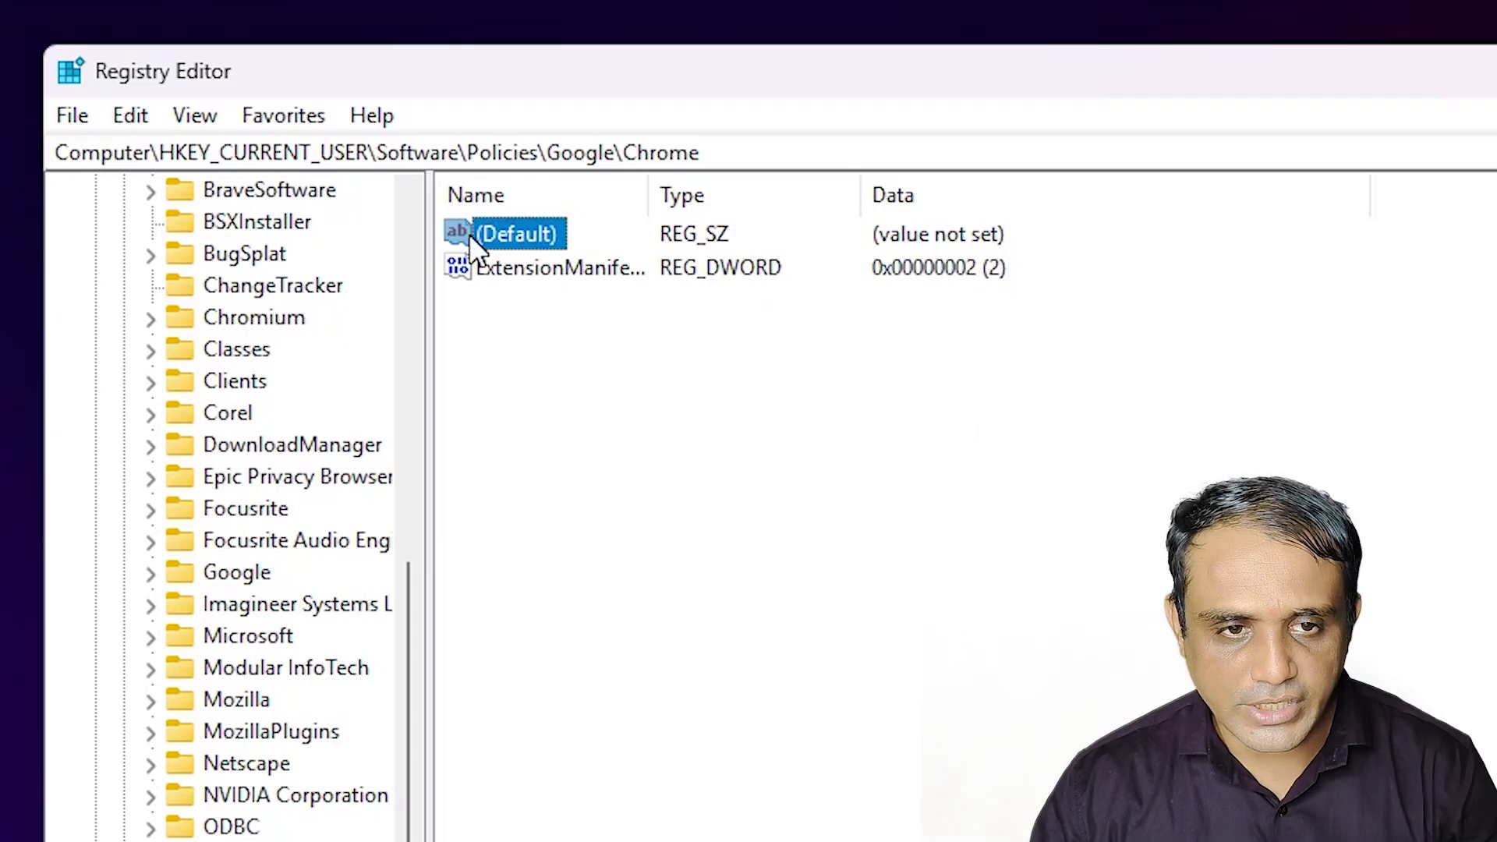
left_click(550, 275)
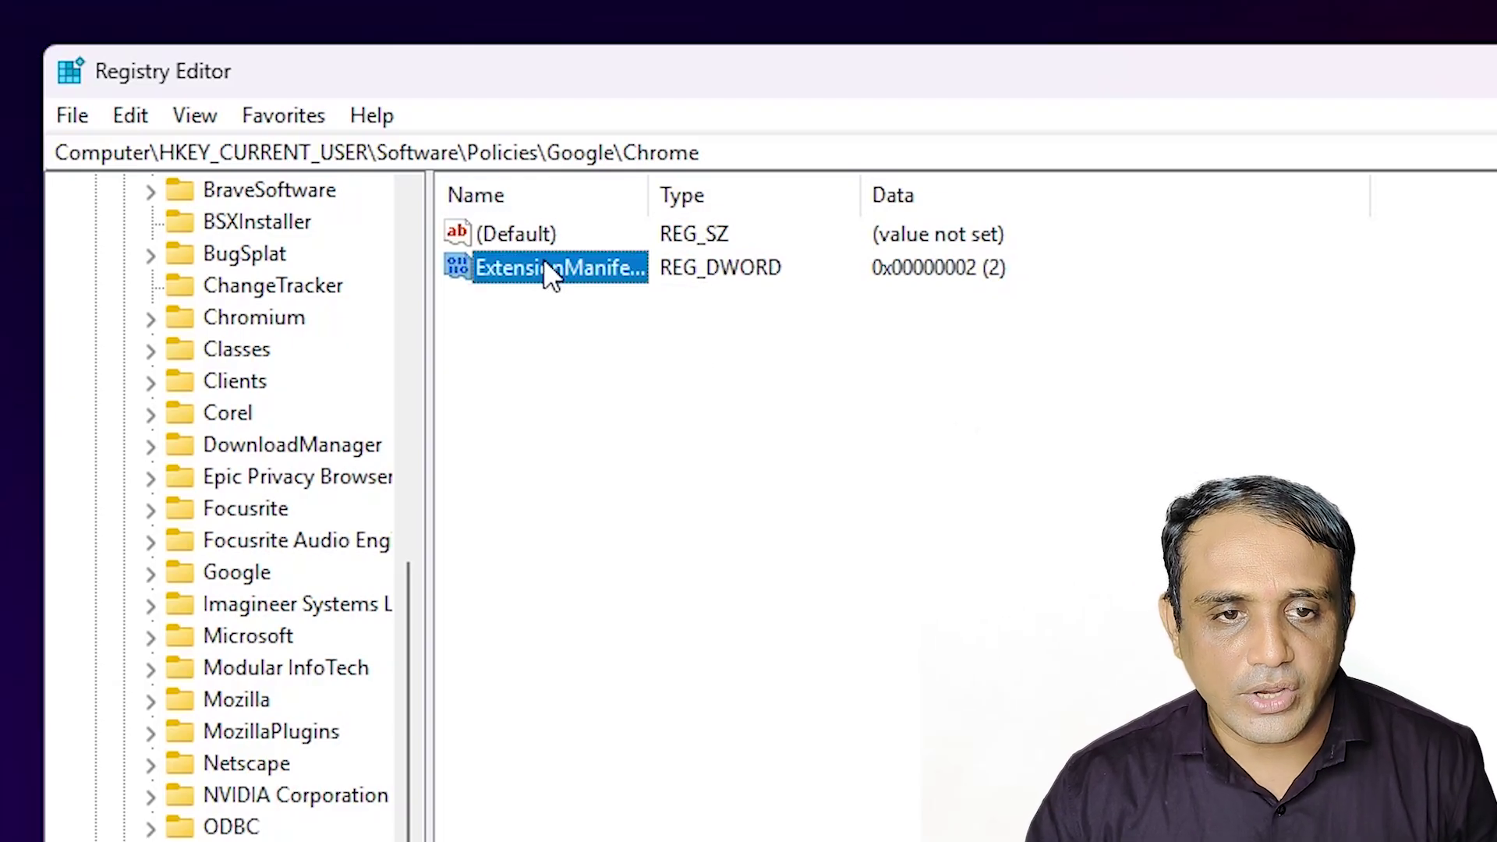
- Delete the ExtensionManifestV2Availability value, confirm with Yes, and collapse the Policies key
right_click(561, 266)
left_click(729, 382)
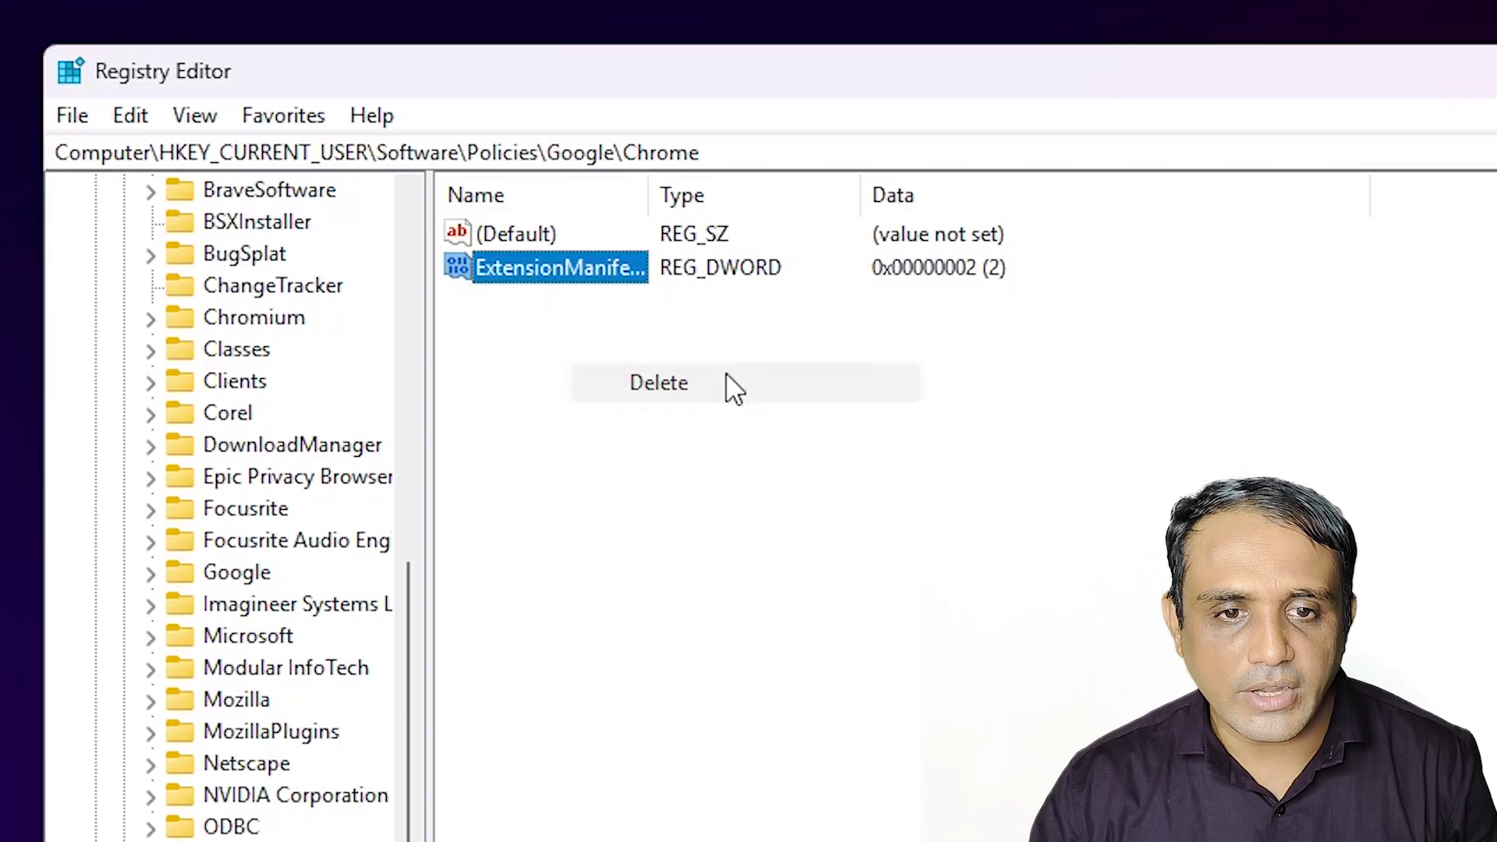
left_click(1152, 698)
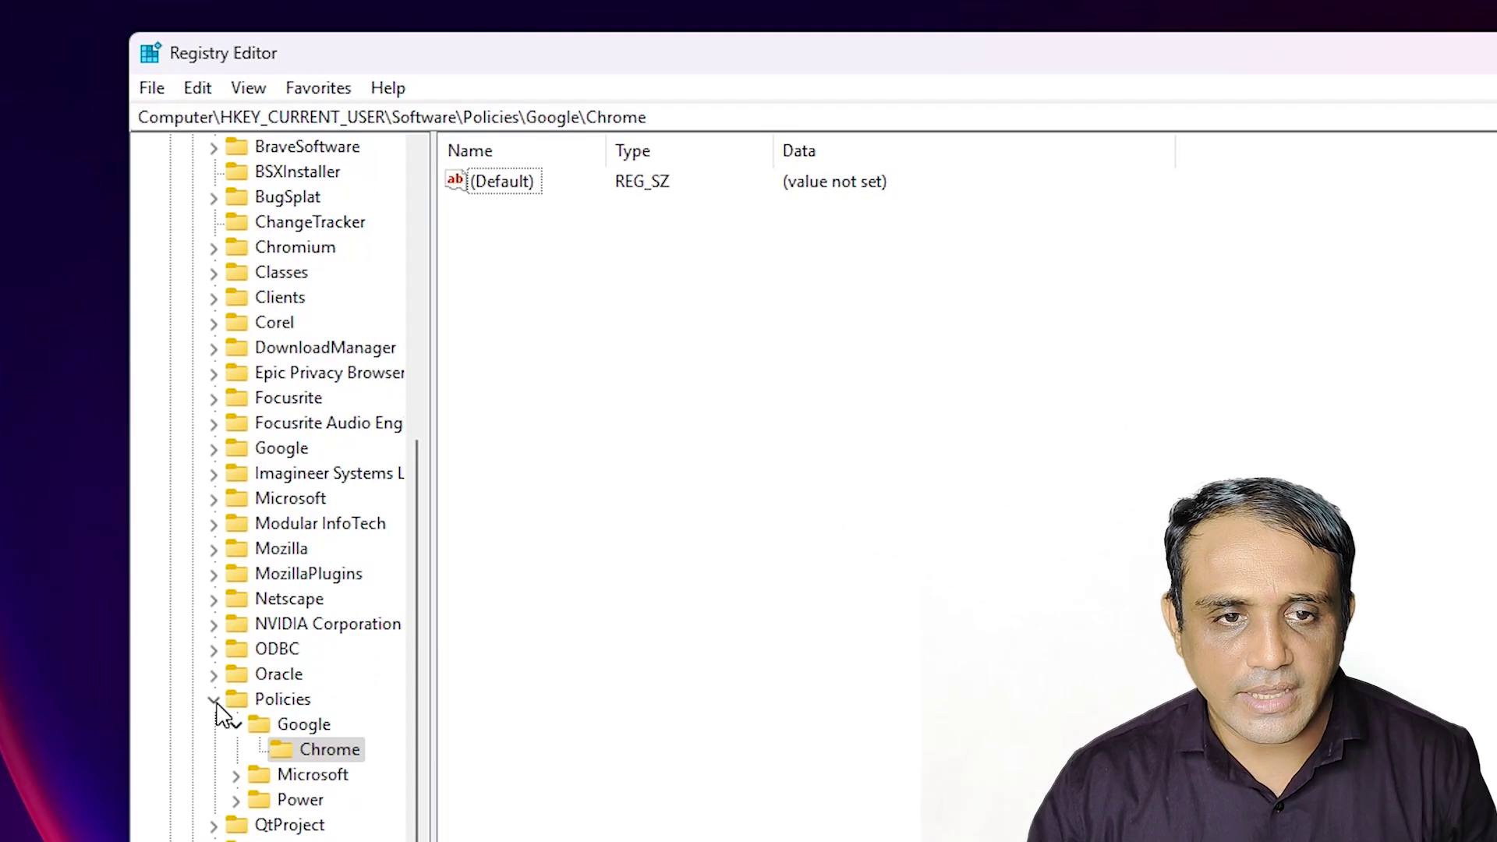
left_click(214, 701)
scroll(192, 660, "up", 10)
- Collapse HKEY_CURRENT_USER and expand HKEY_LOCAL_MACHINE\SOFTWARE\Policies to confirm no Google key exists
left_click(190, 451)
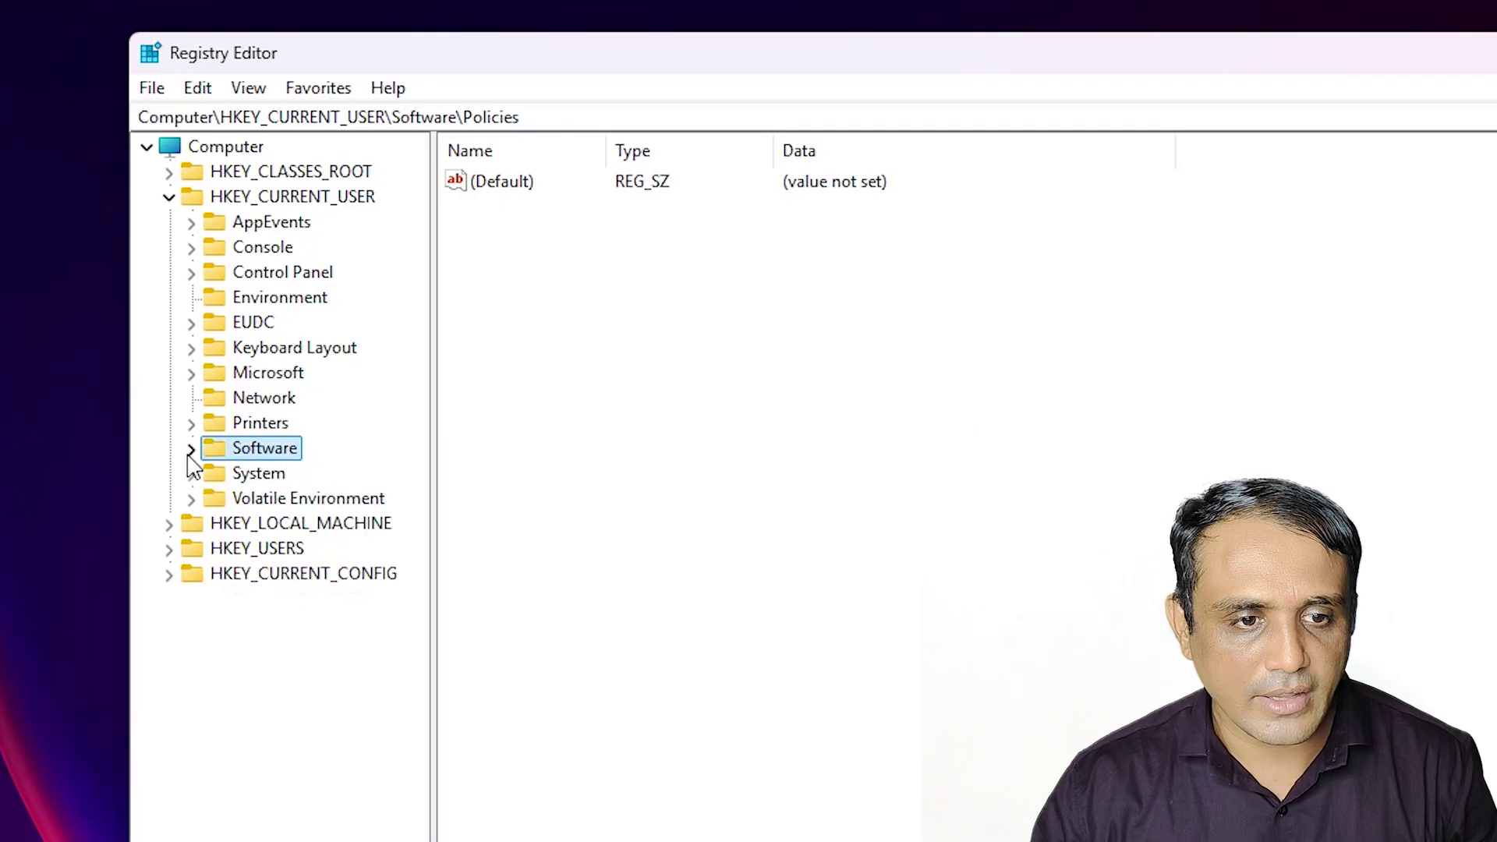
left_click(170, 198)
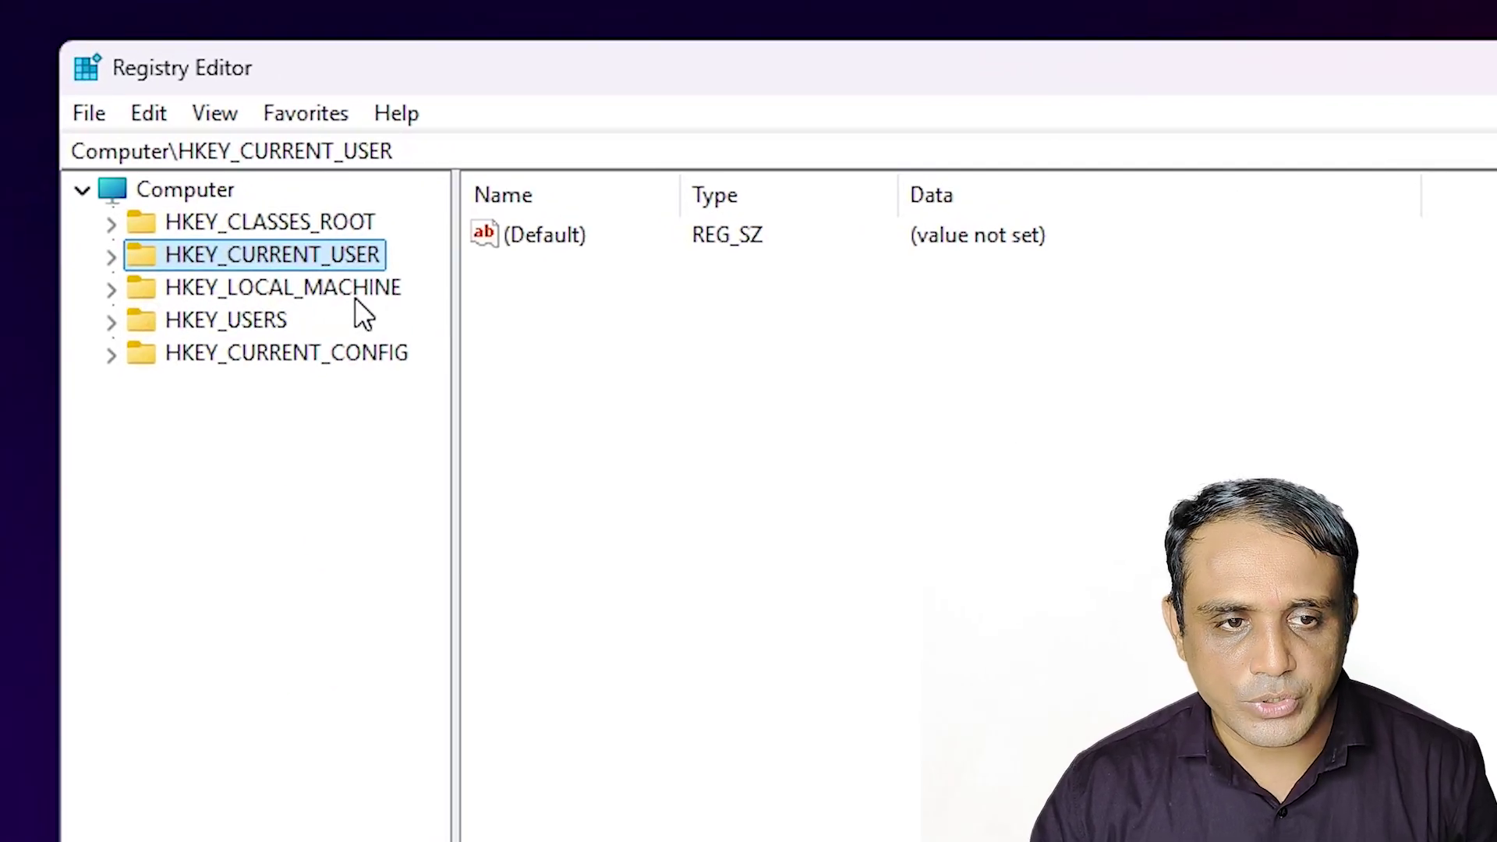
left_click(111, 295)
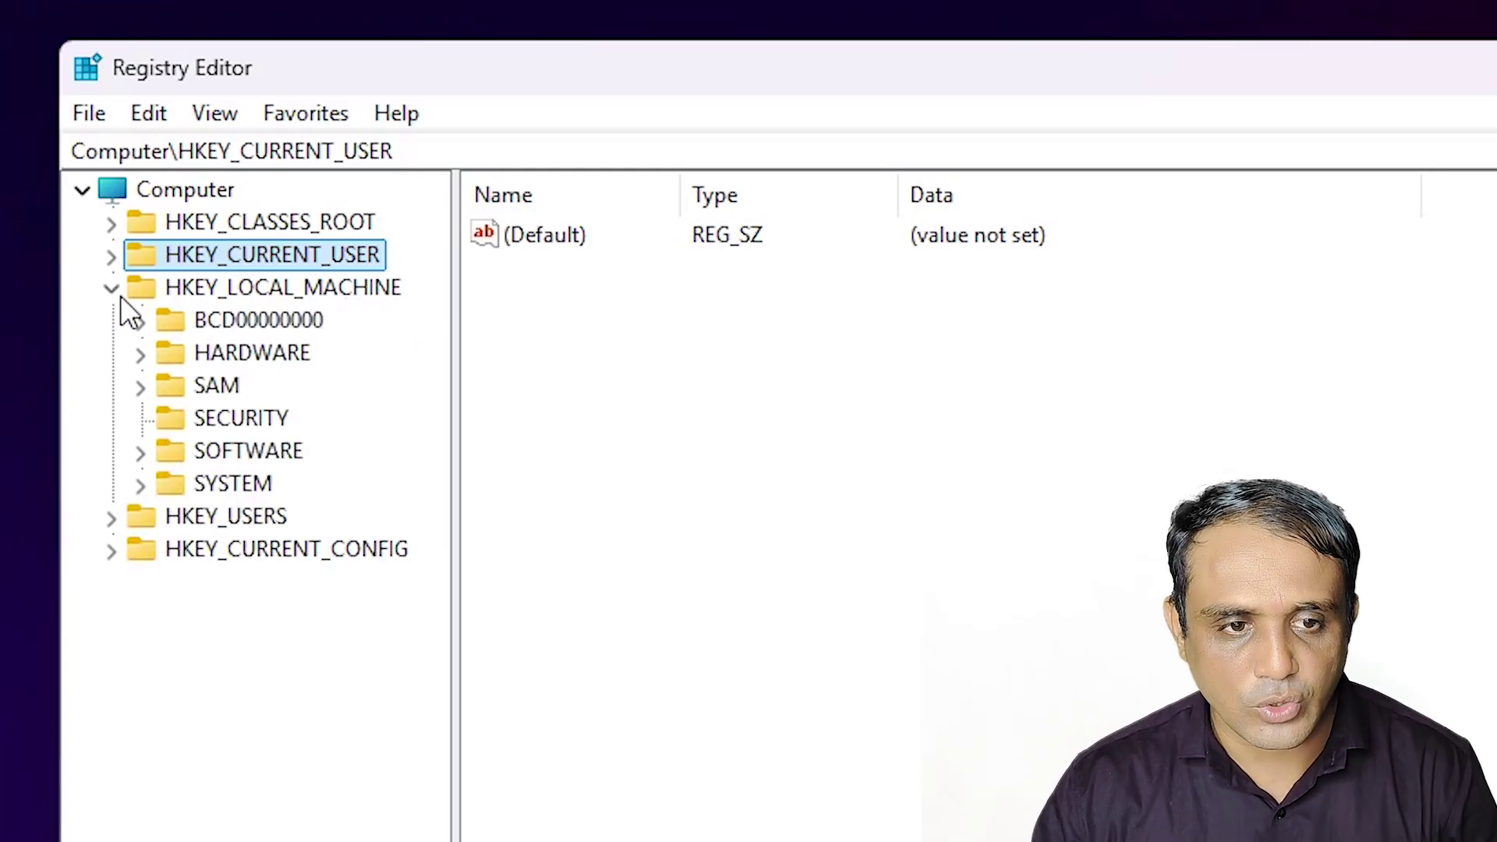
left_click(141, 452)
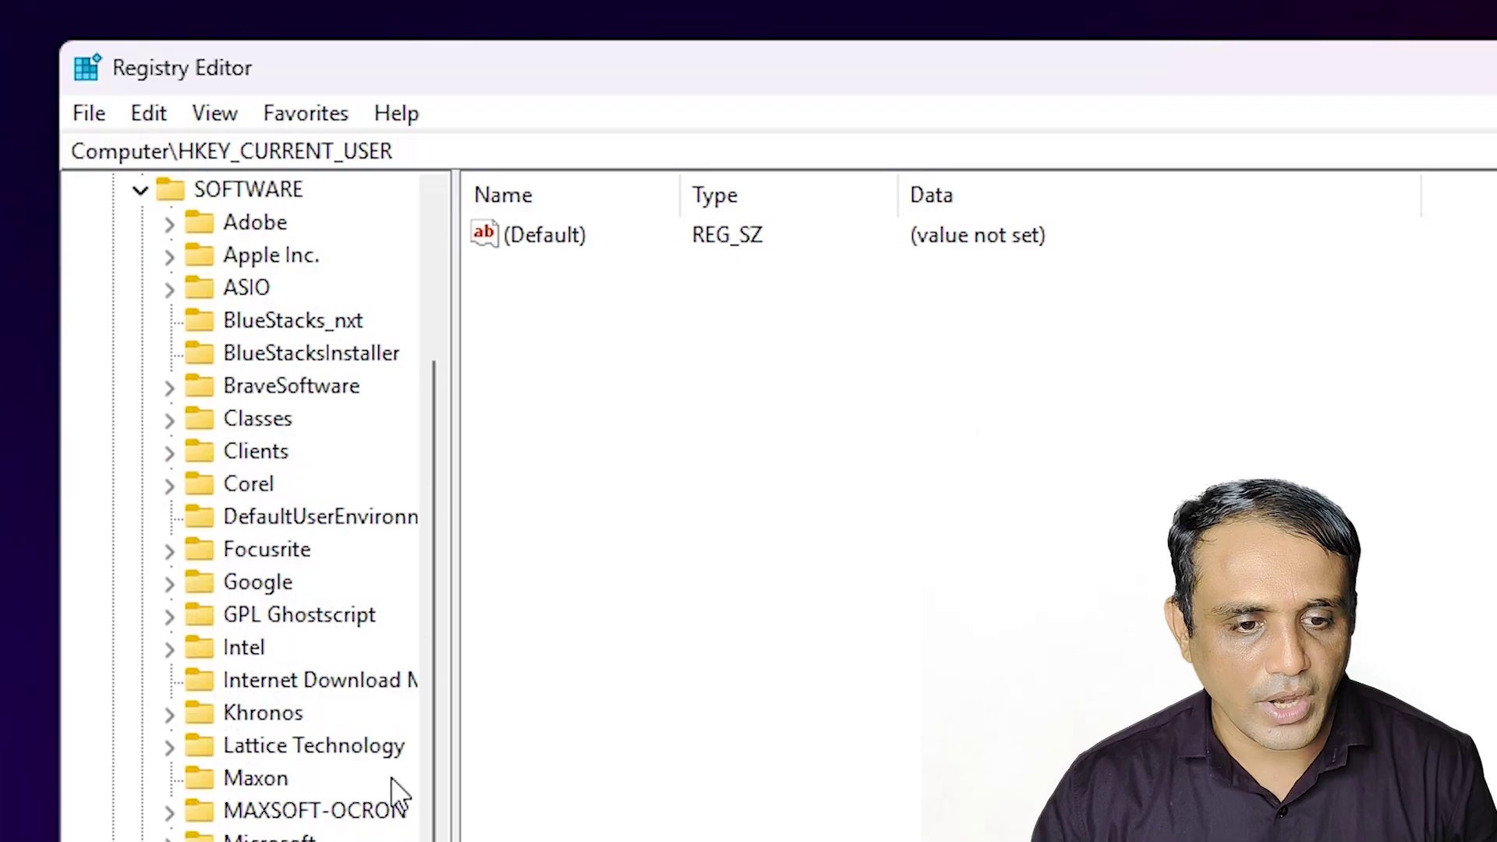
scroll(395, 789, "down", 2)
left_click(169, 499)
scroll(367, 312, "down", 2)
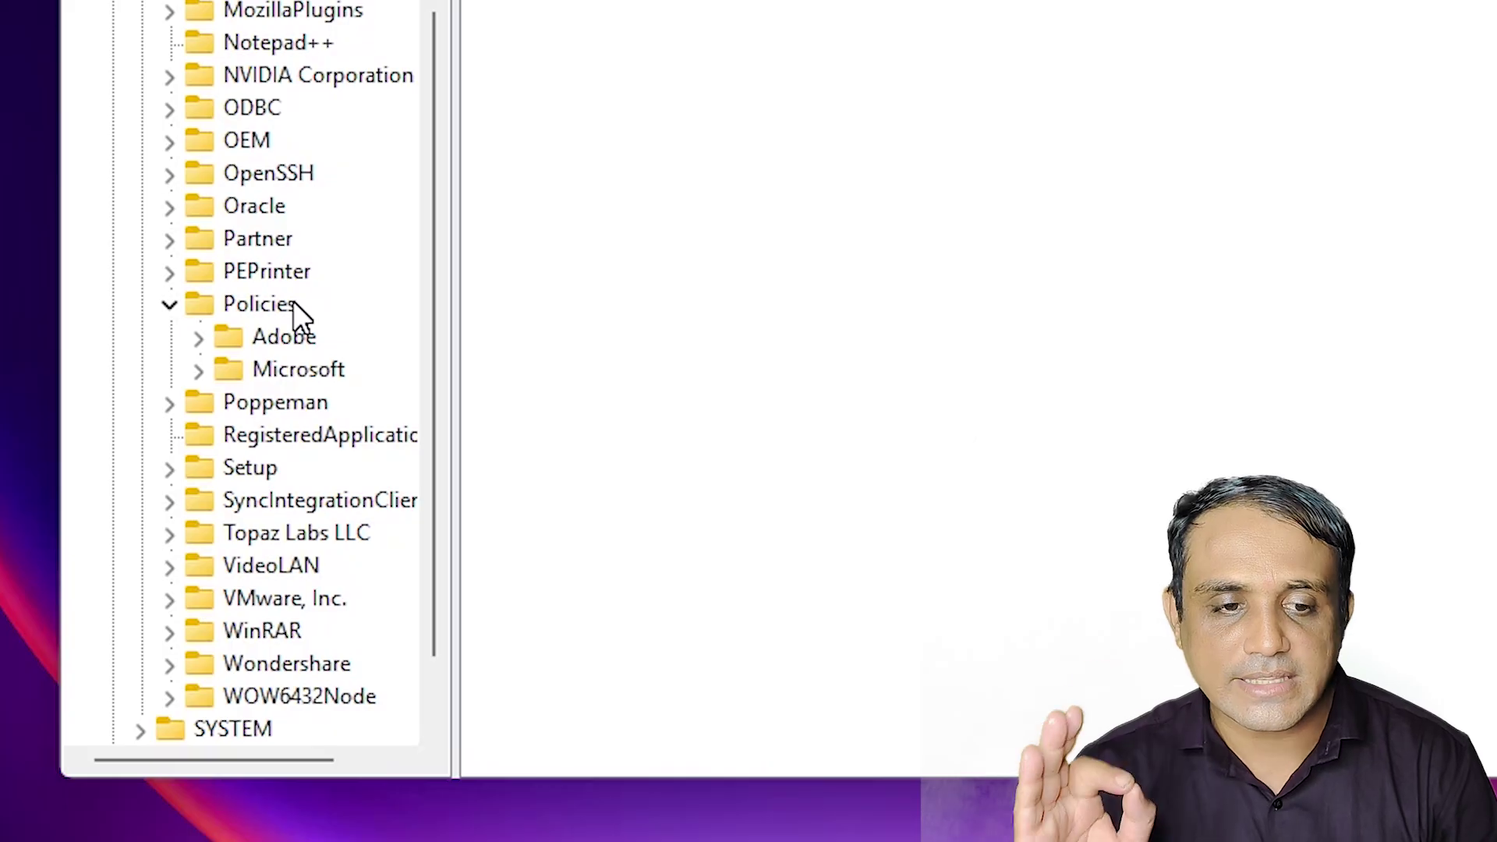
left_click(430, 259)
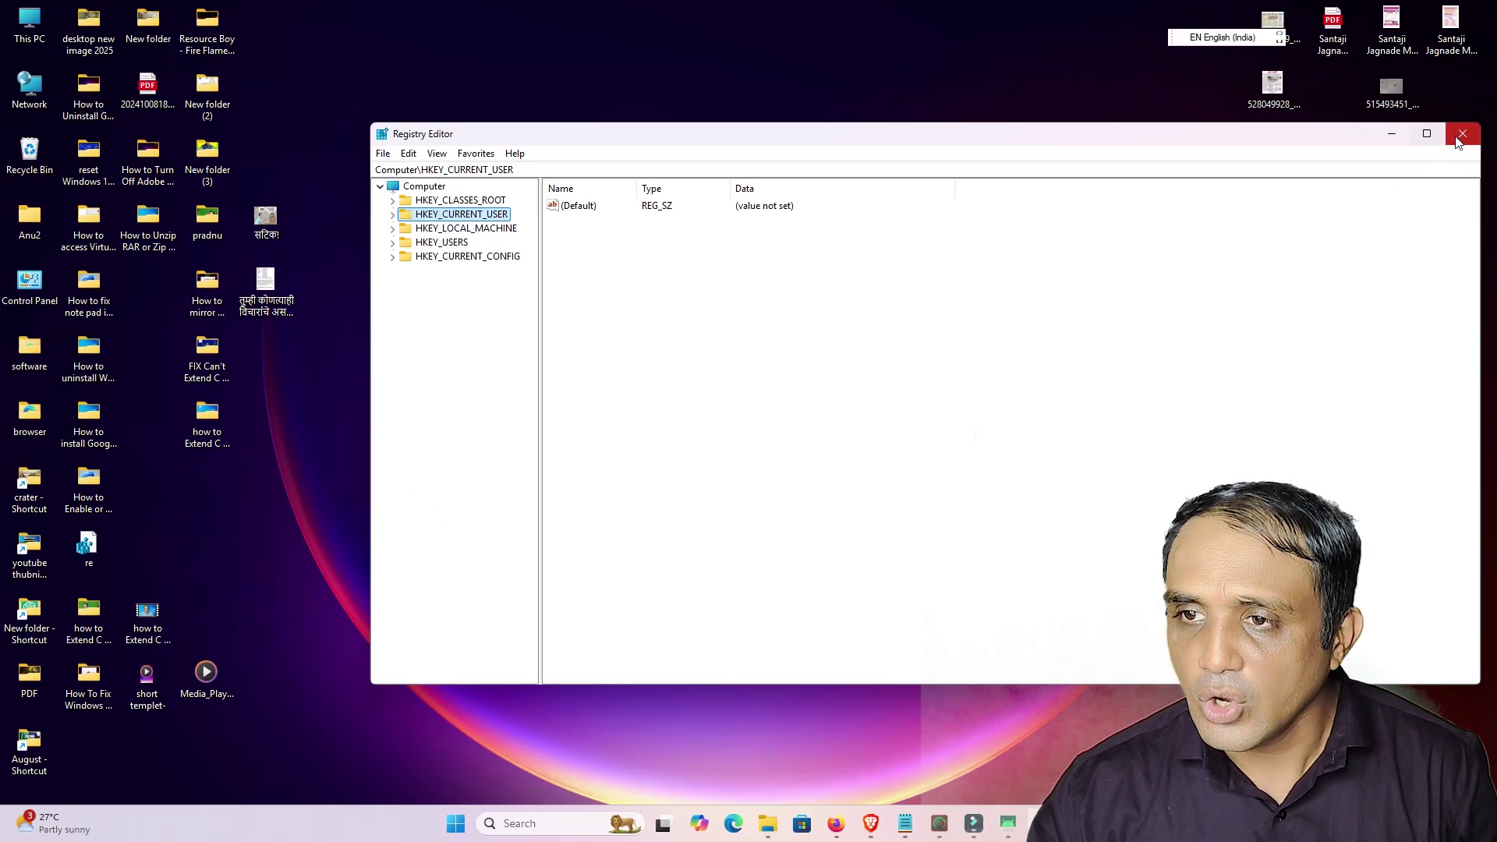
- Close Registry Editor and launch Google Chrome from a Start search for 'goo'
left_click(1456, 139)
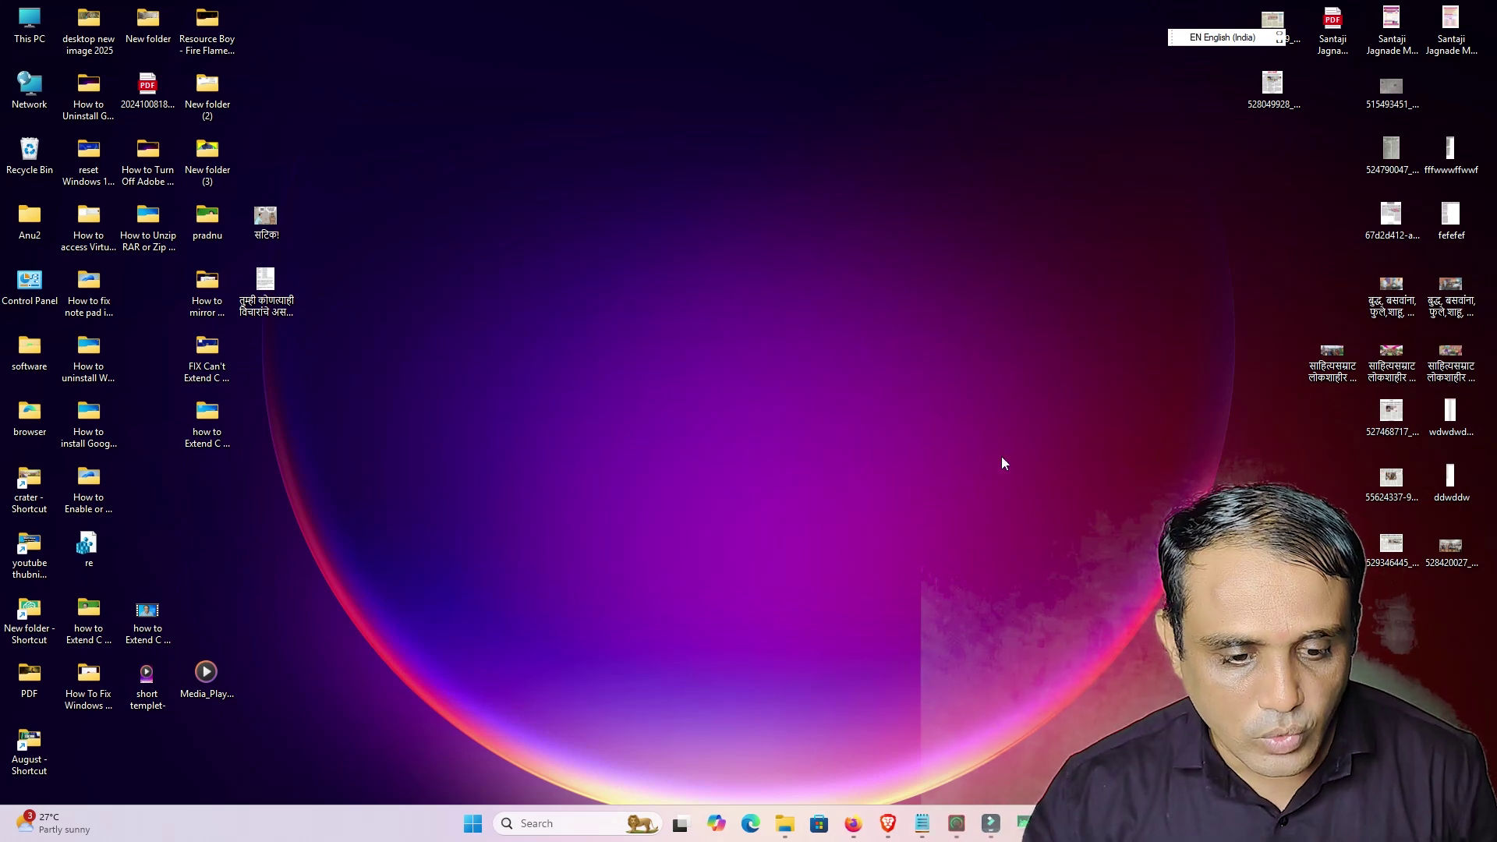
left_click(474, 823)
left_click(471, 823)
left_click(468, 822)
type("goo")
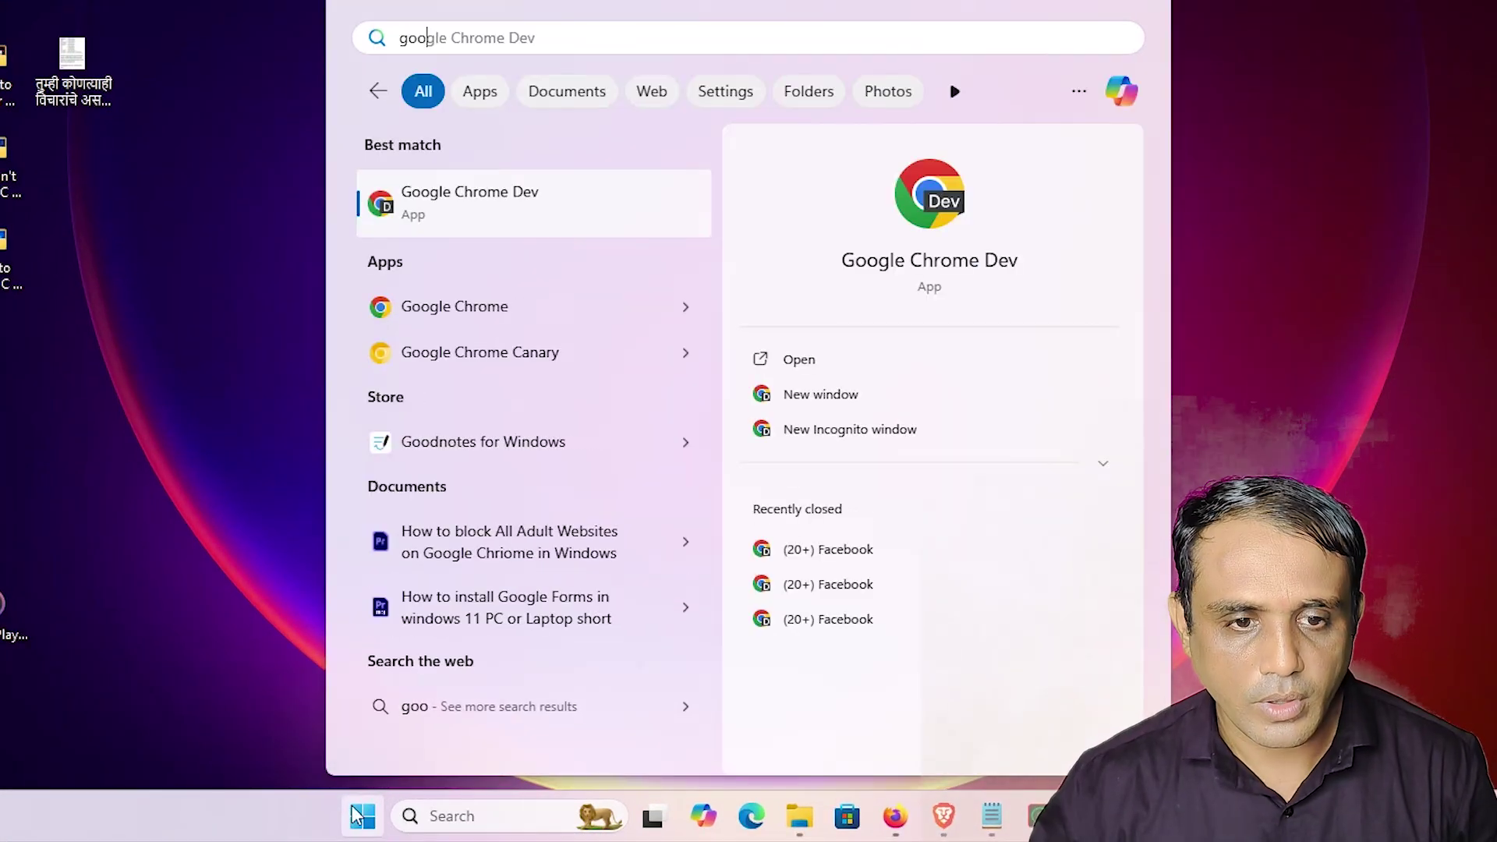
left_click(579, 297)
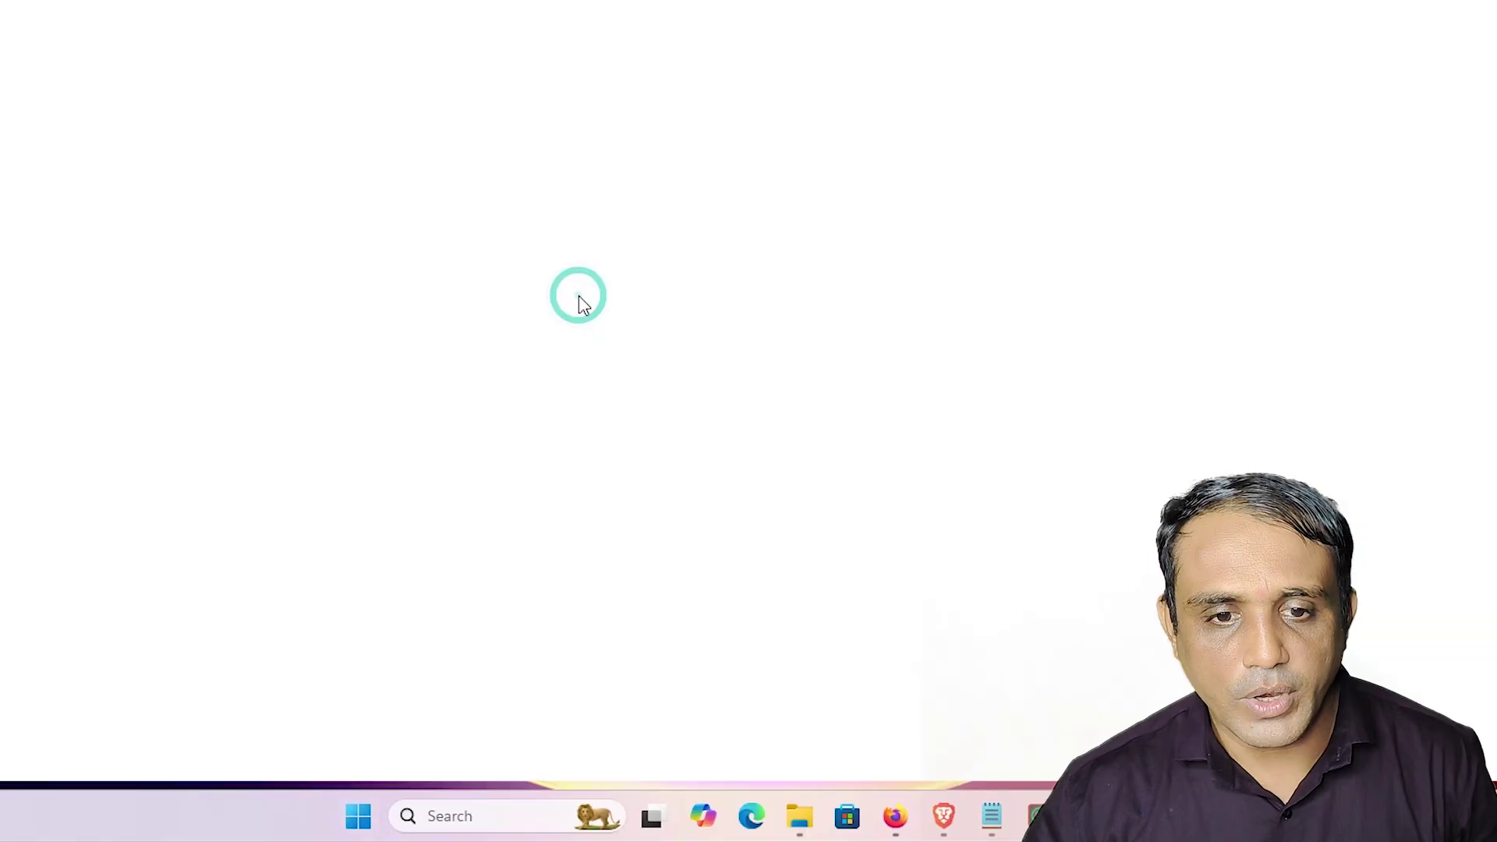
- In Privacy and security > Security, toggle Use secure DNS off and on, keeping OS default
scroll(897, 478, "down", 2)
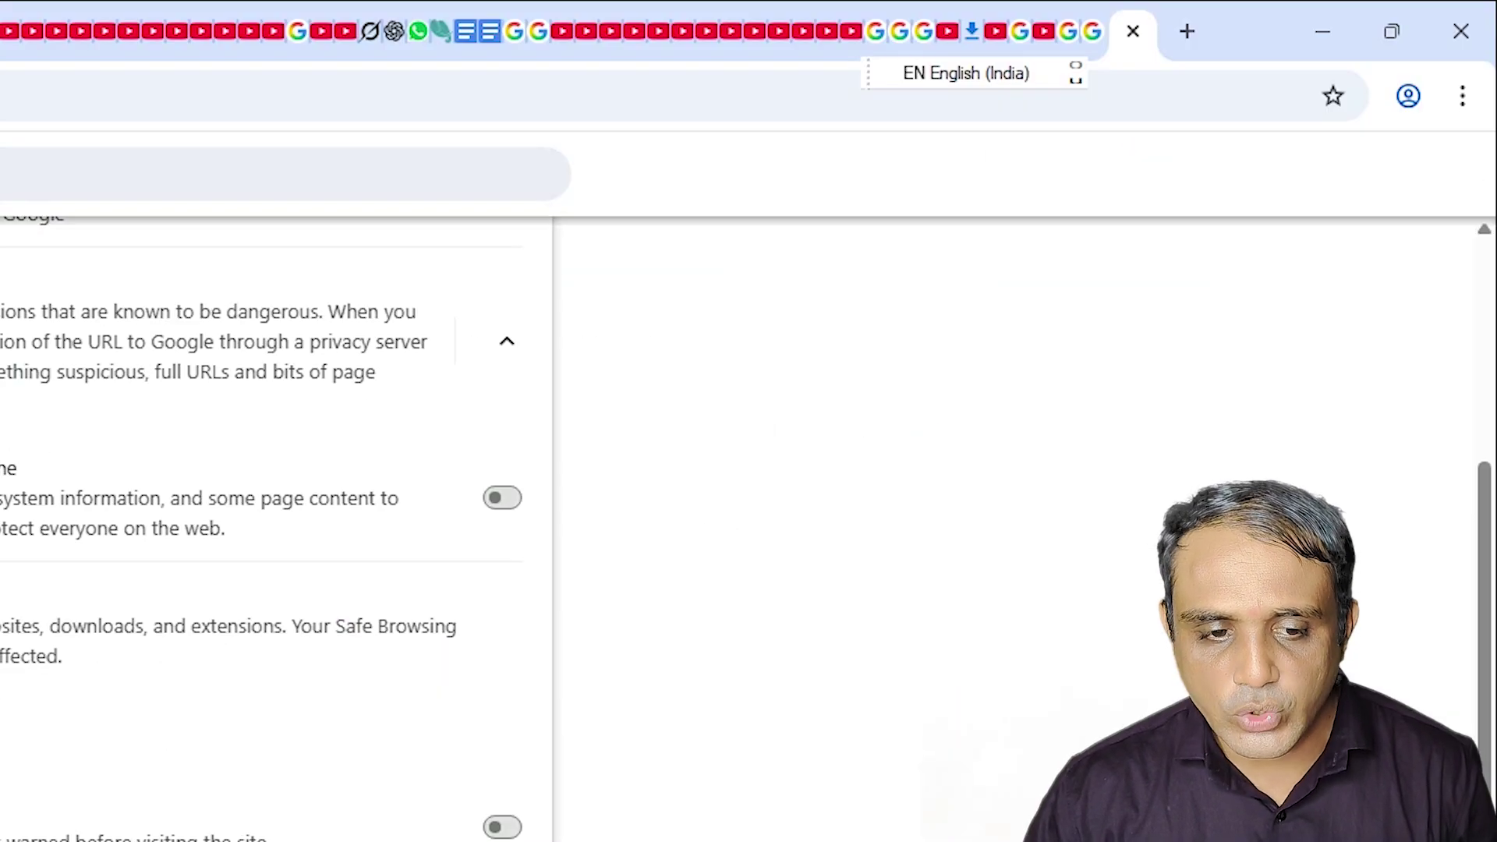
left_click(1463, 95)
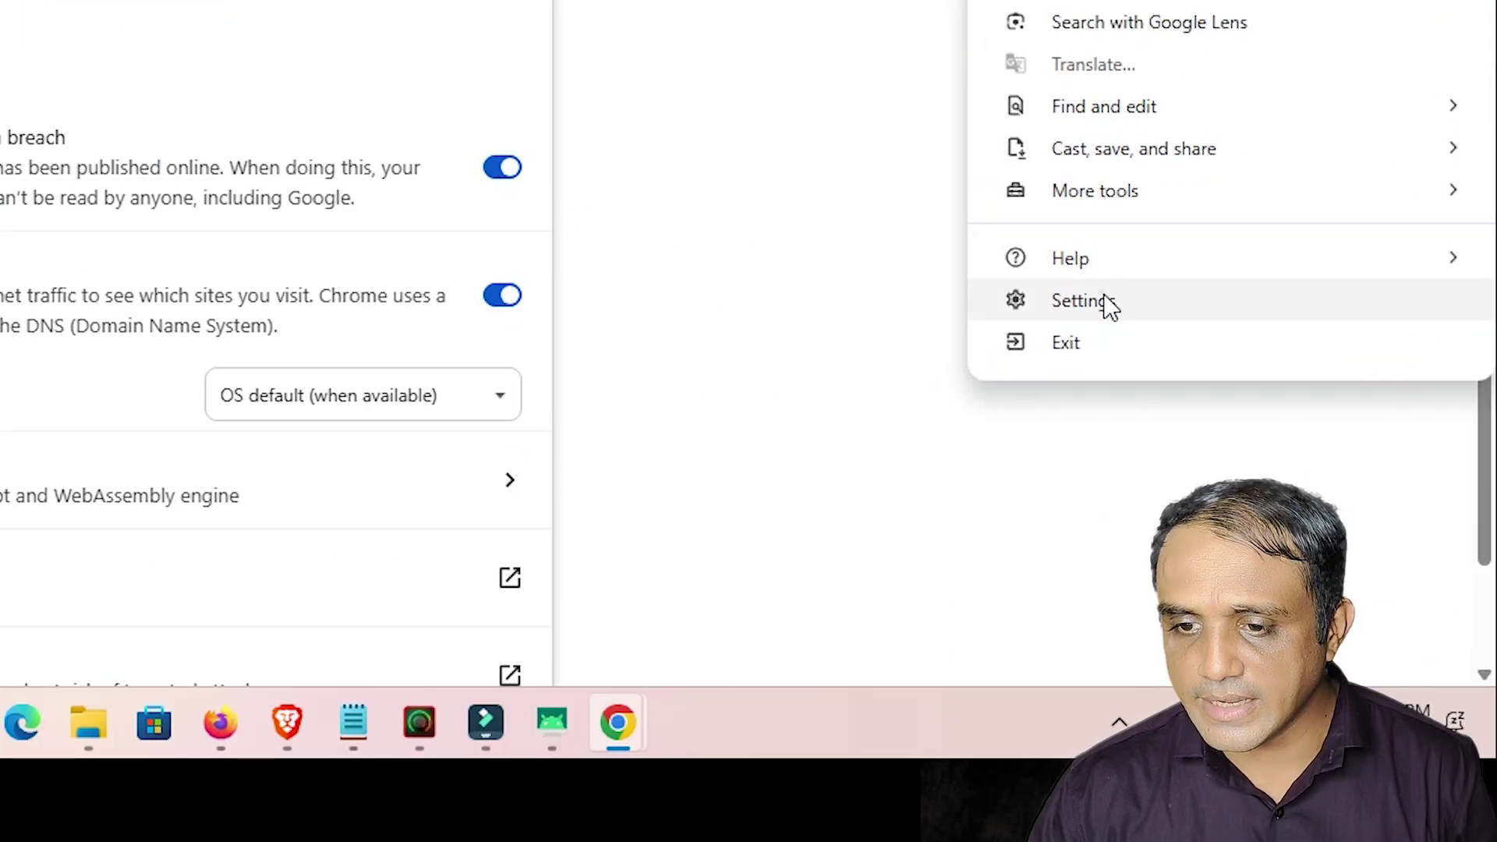
left_click(1105, 302)
left_click(195, 411)
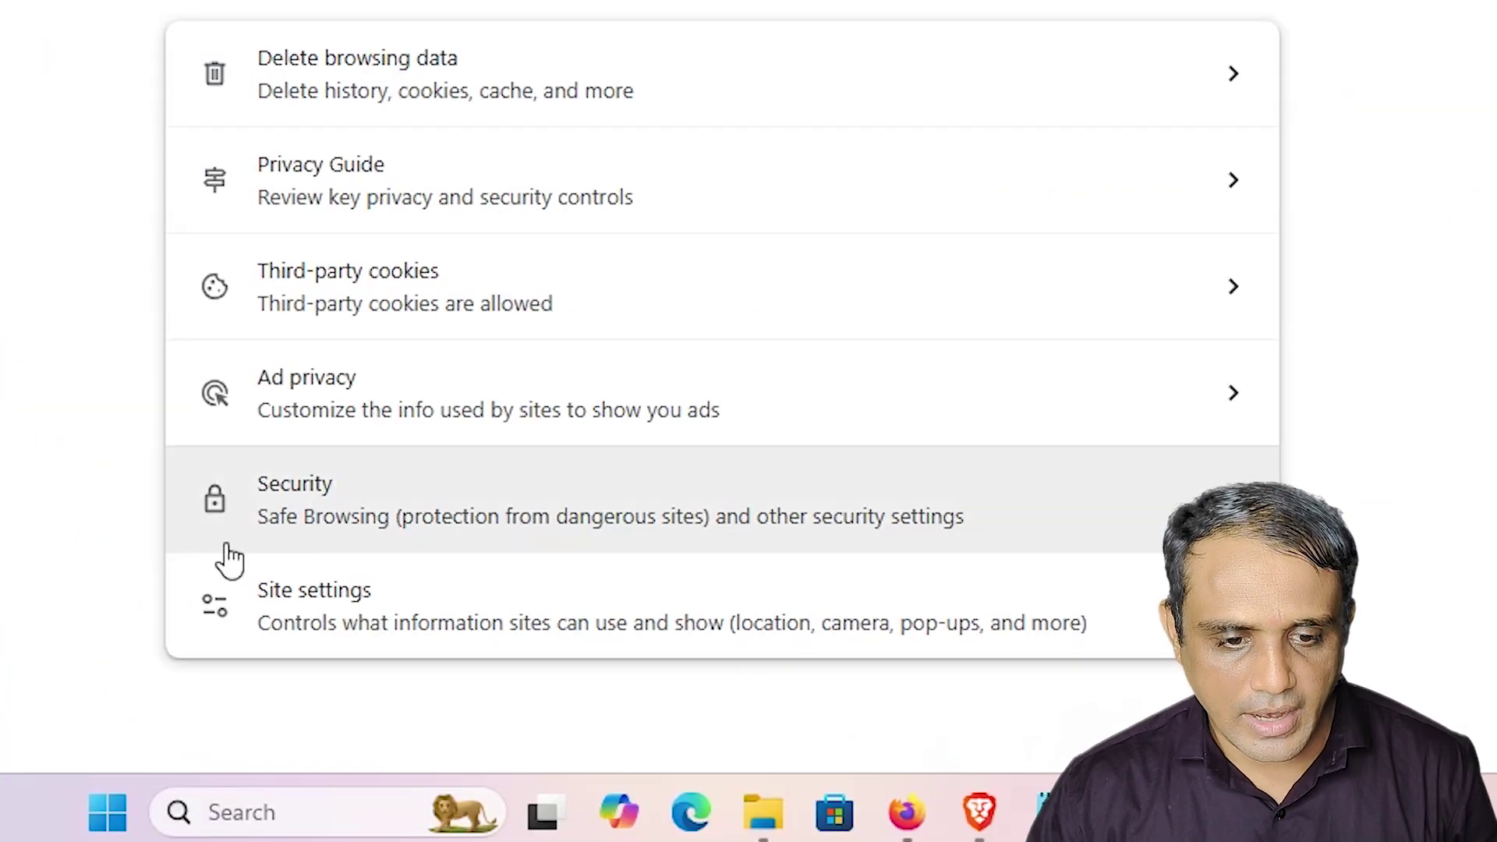
left_click(386, 526)
scroll(682, 421, "down", 5)
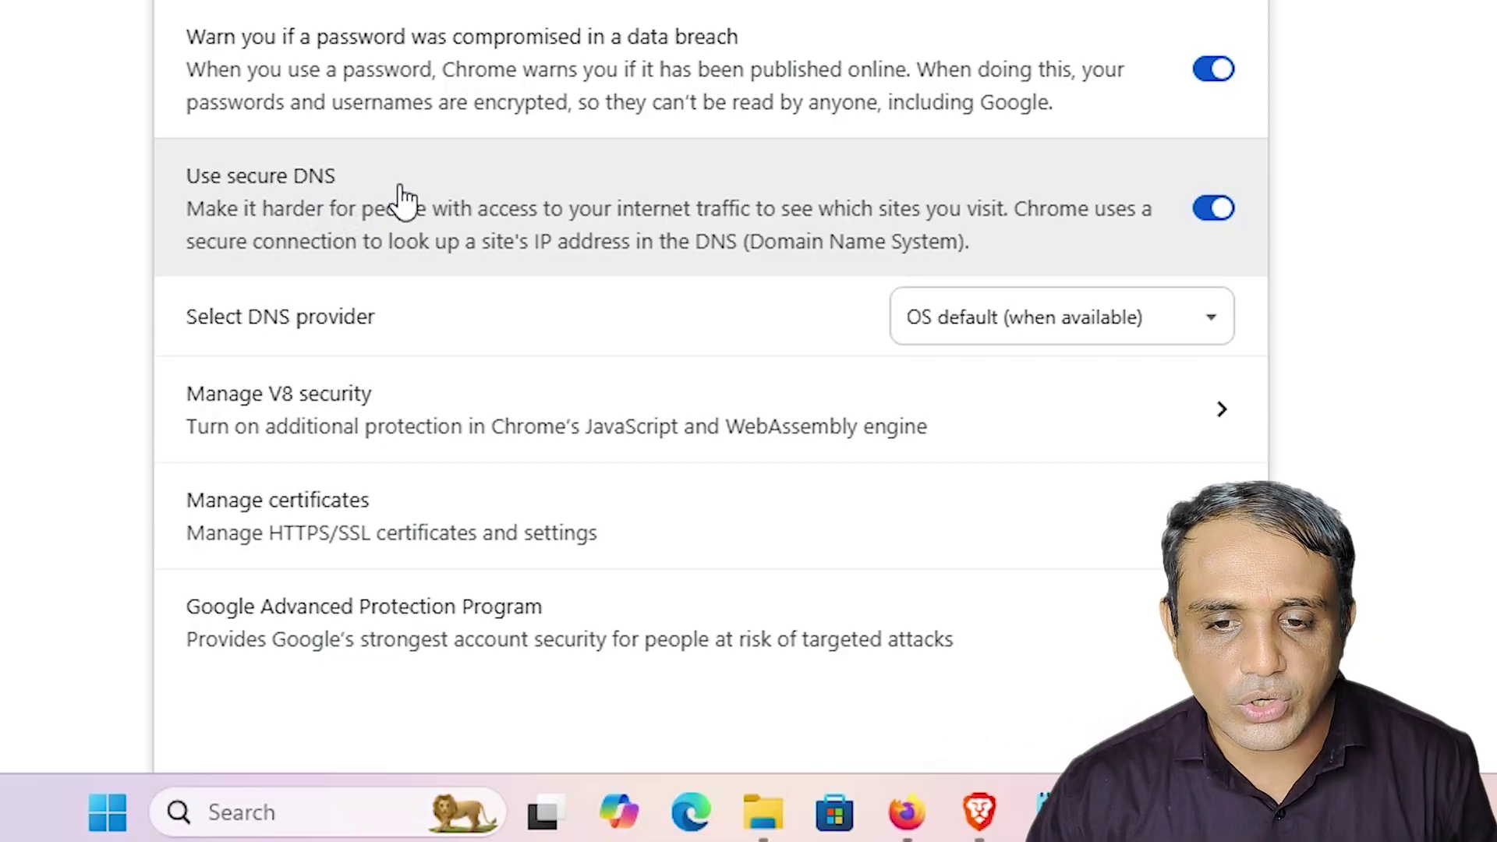
left_click(1192, 212)
left_click(1220, 280)
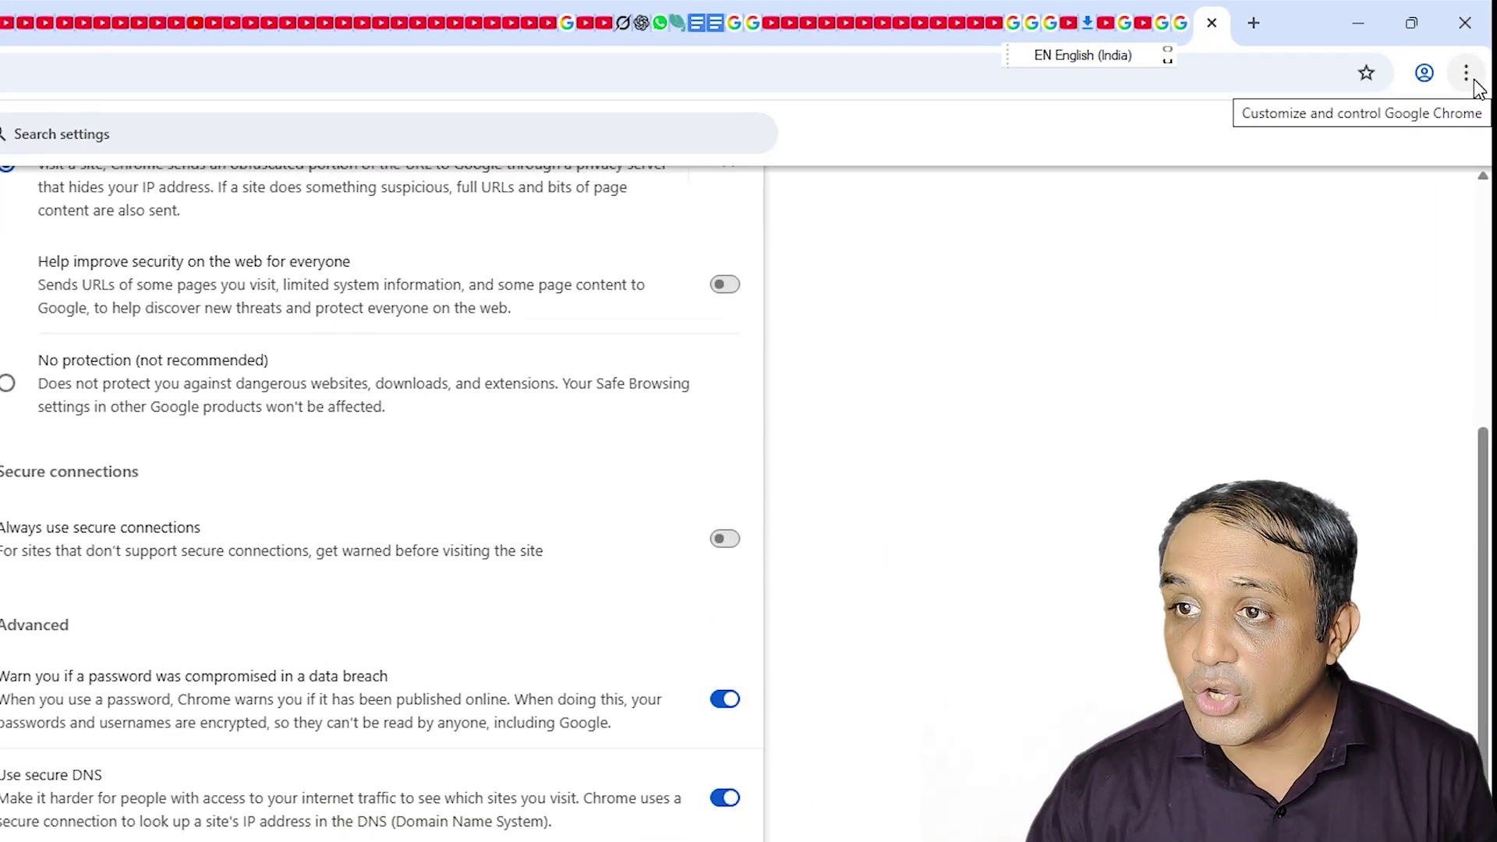
- On the Manage Extensions page, leave Google Docs Offline and IDM Integration Module switched off
left_click(1468, 75)
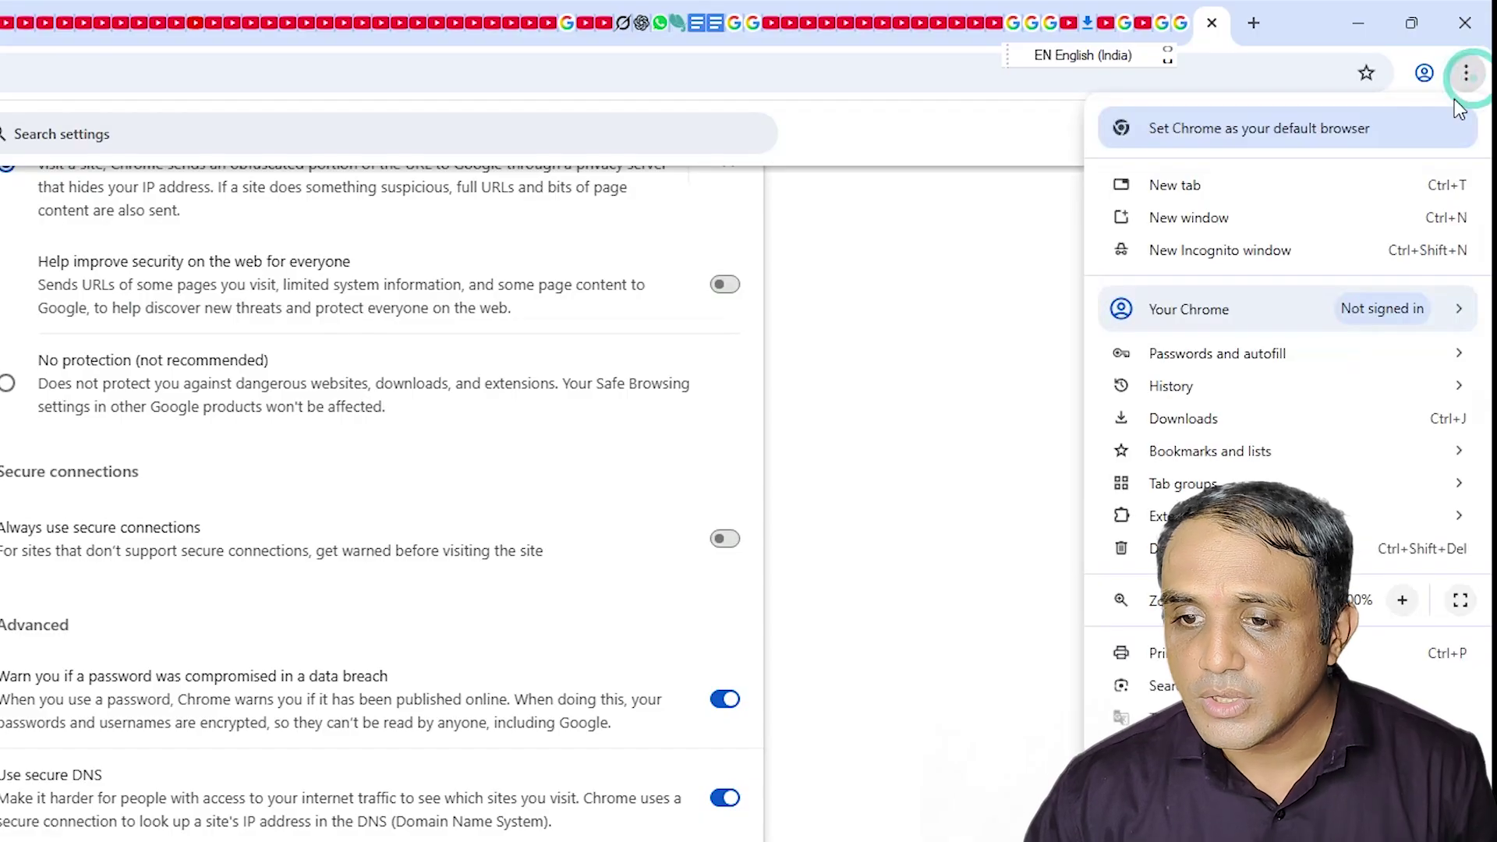
mouse_move(1243, 521)
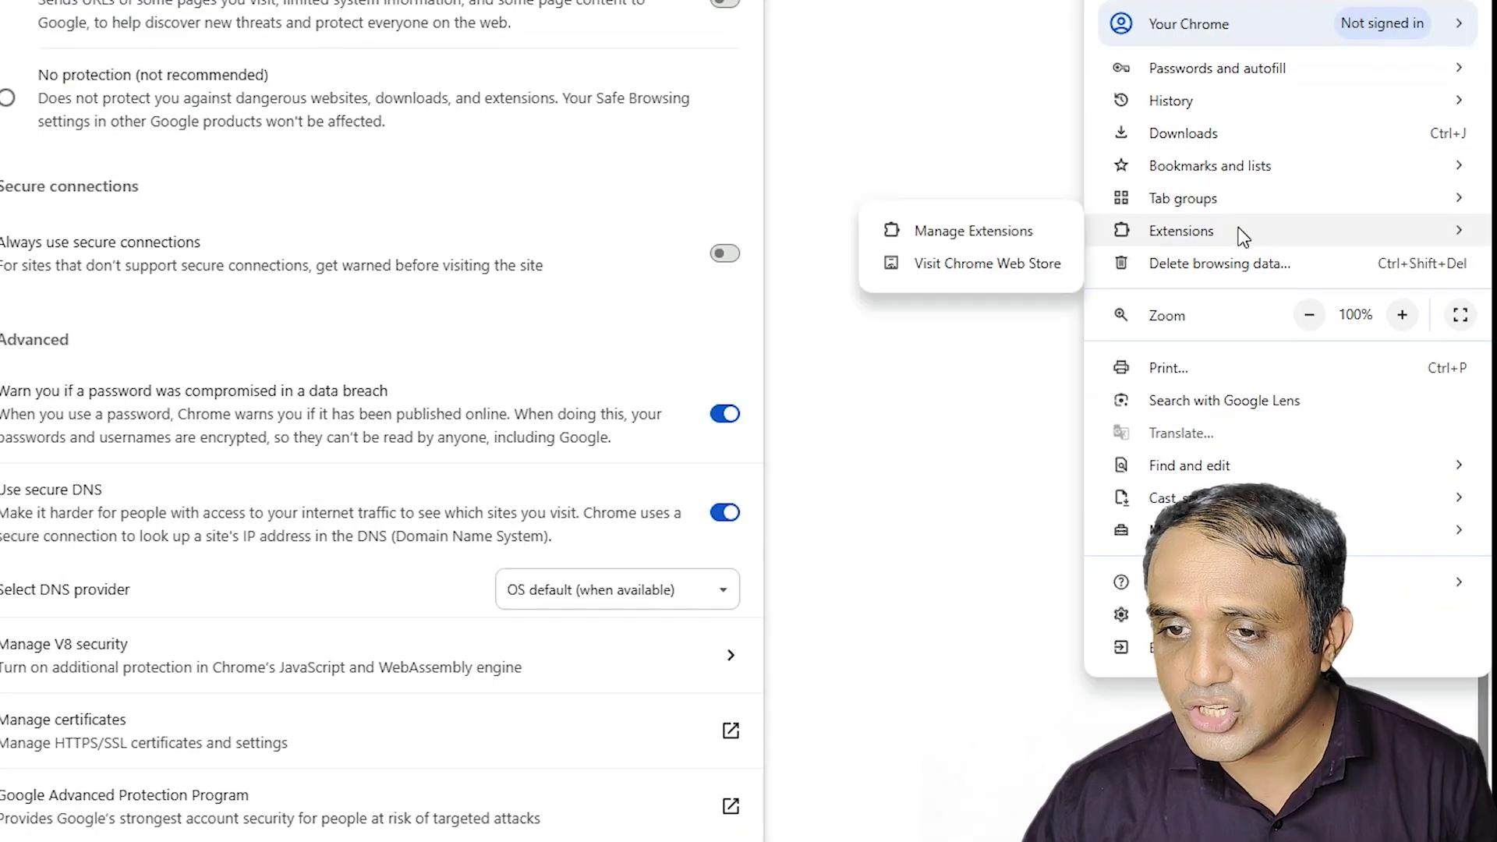
left_click(971, 230)
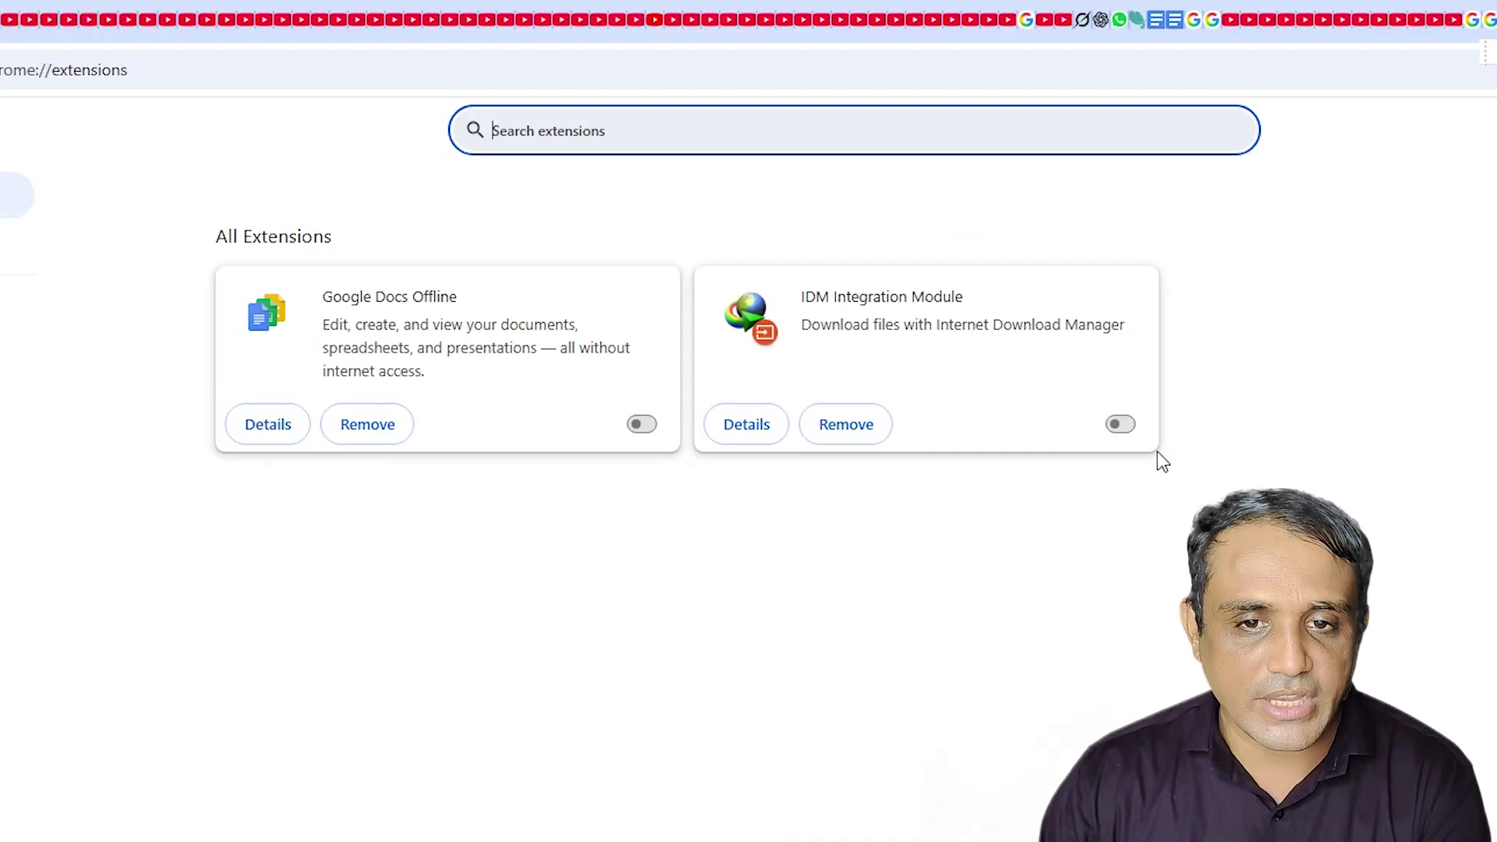
left_click(645, 425)
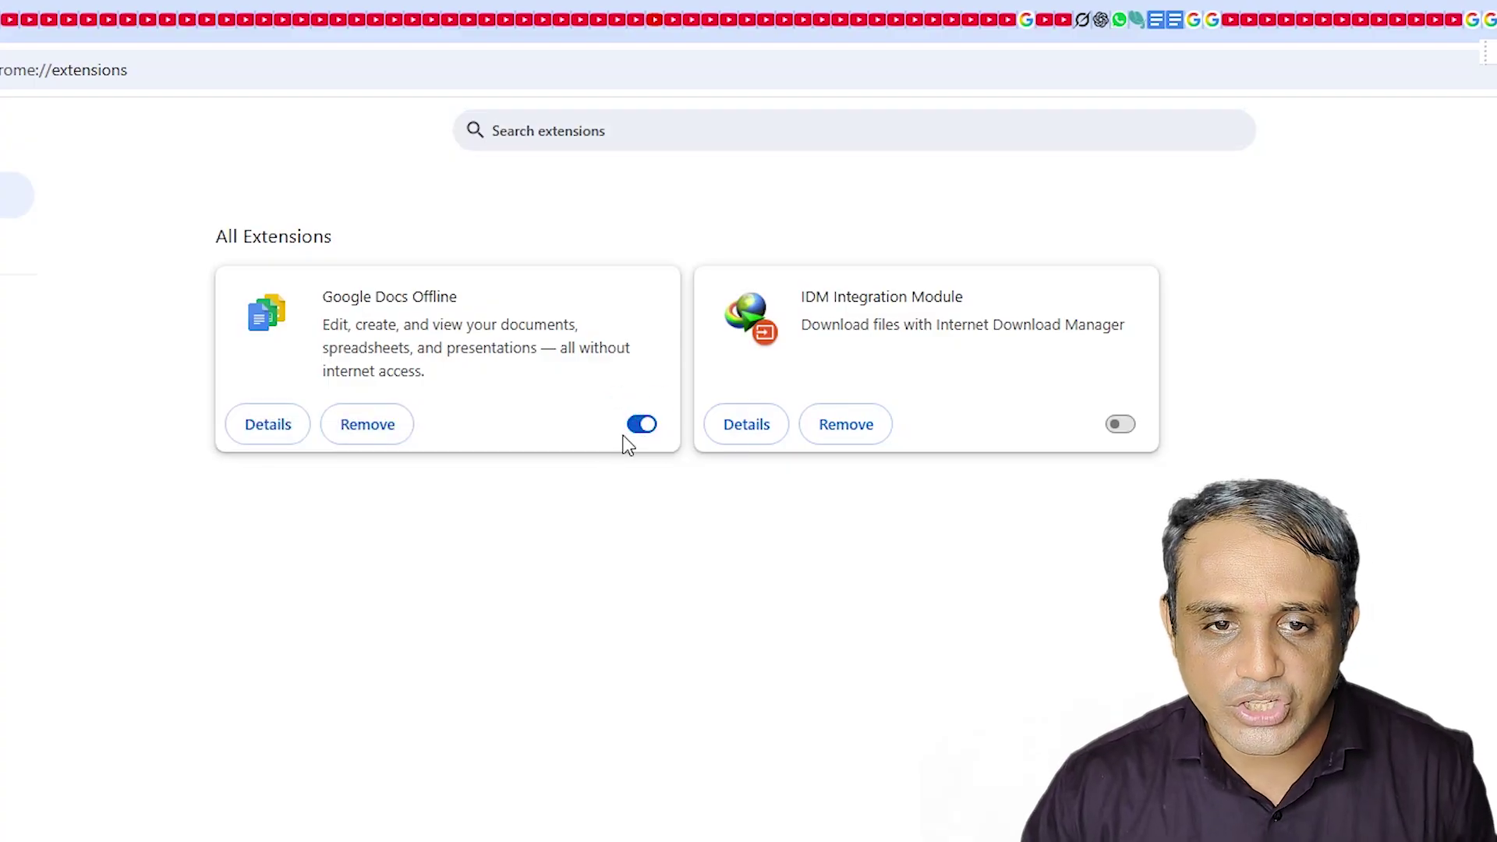
left_click(1120, 425)
left_click(1120, 425)
left_click(641, 425)
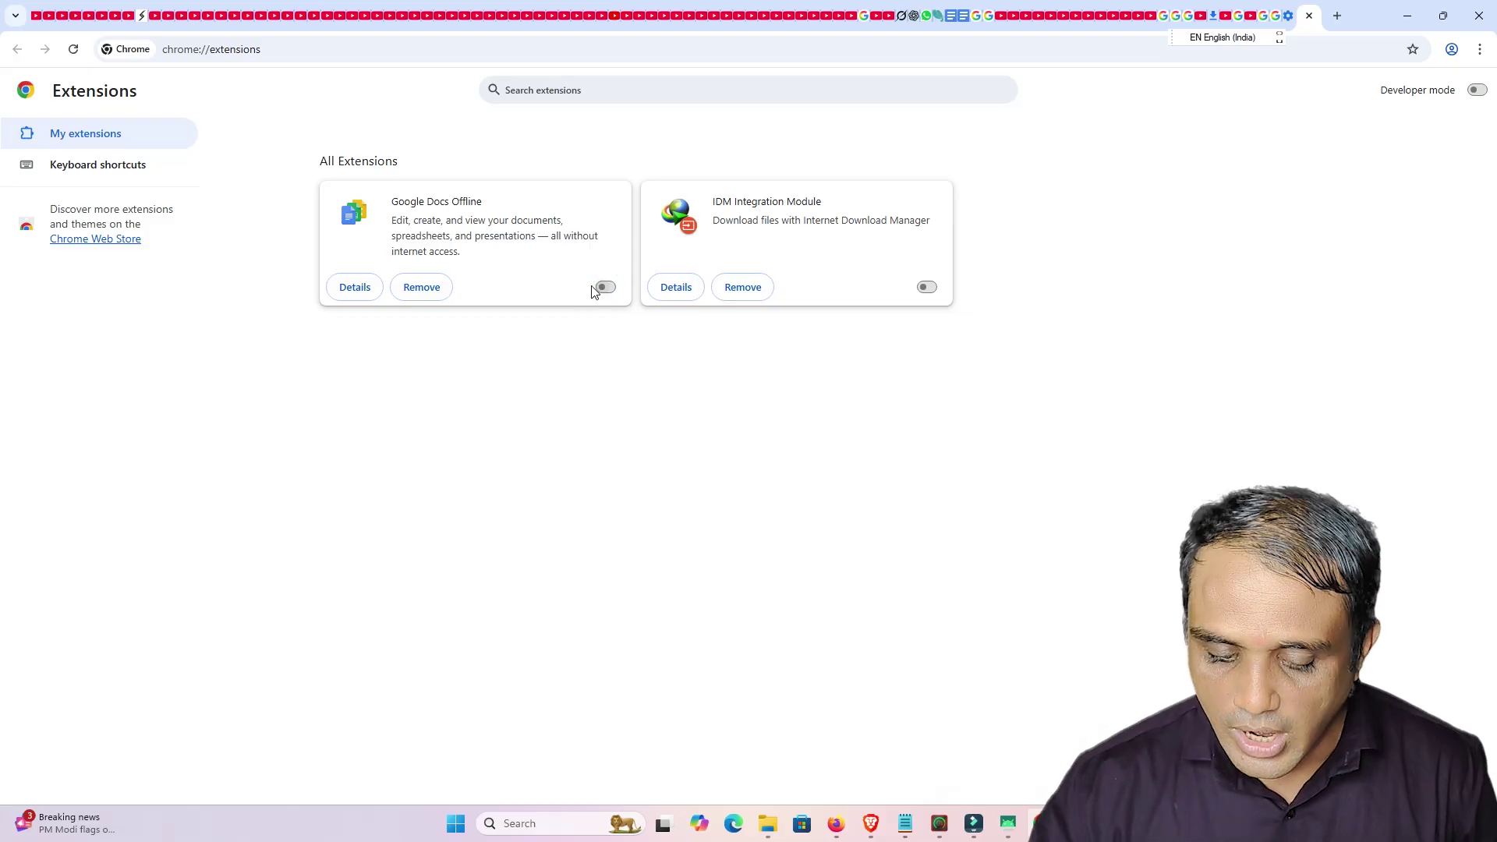
- Preview Delete browsing data on the Advanced tab with time range All time, then cancel
left_click(1479, 49)
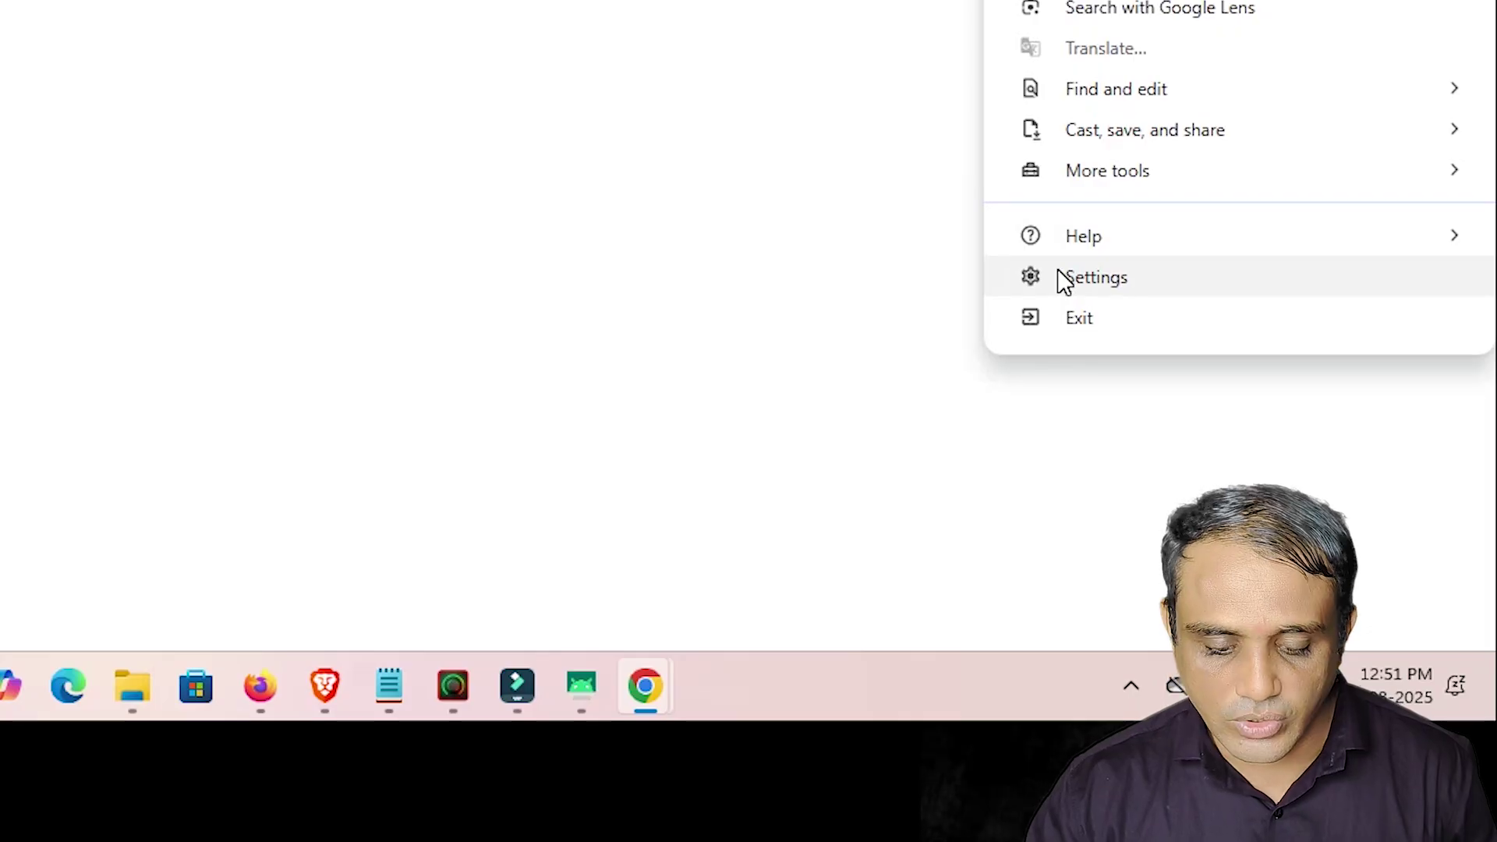
left_click(1065, 279)
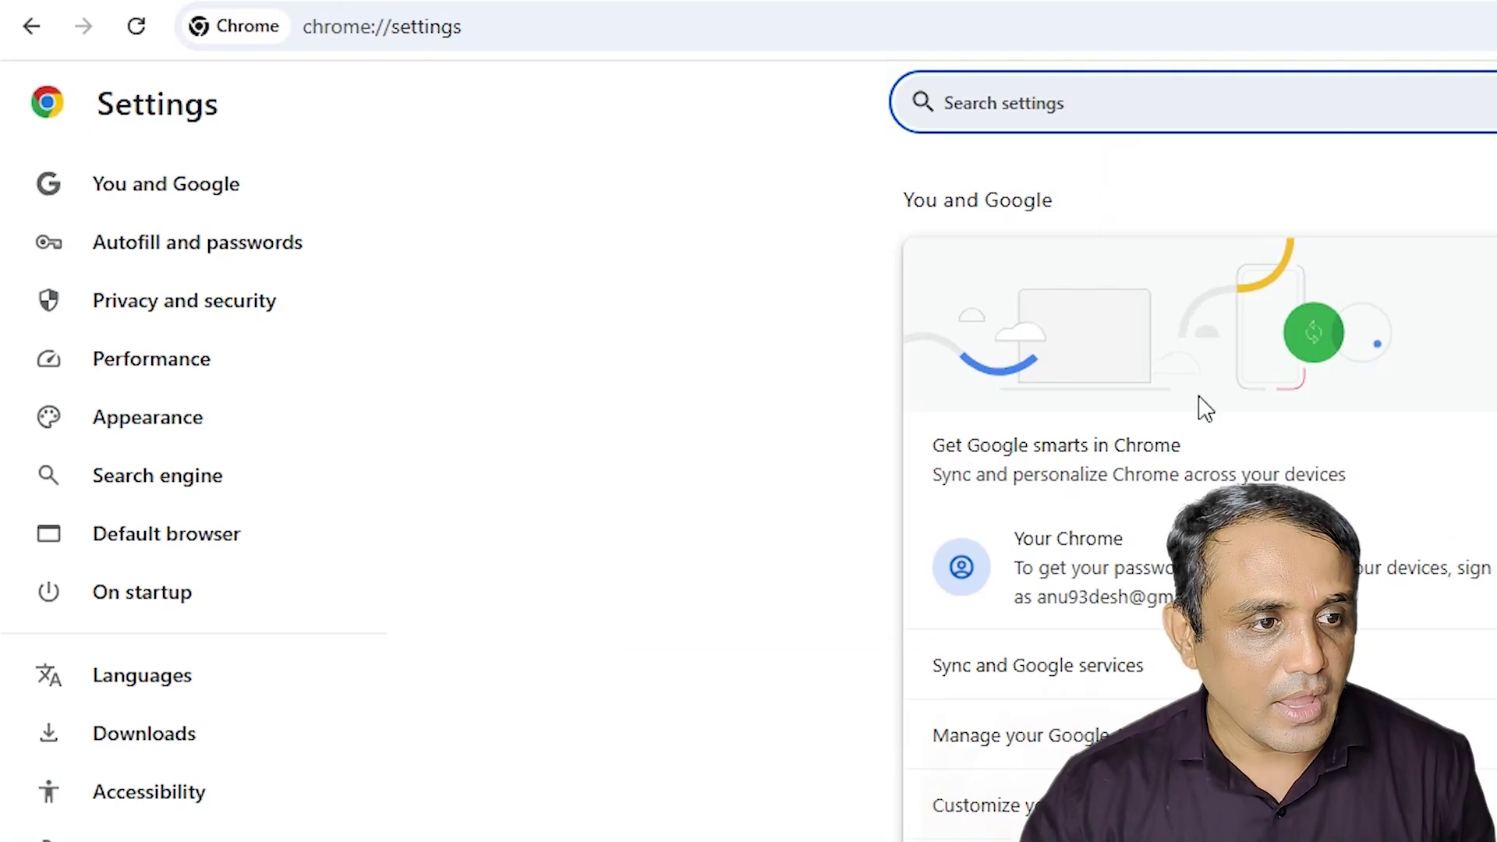
left_click(166, 305)
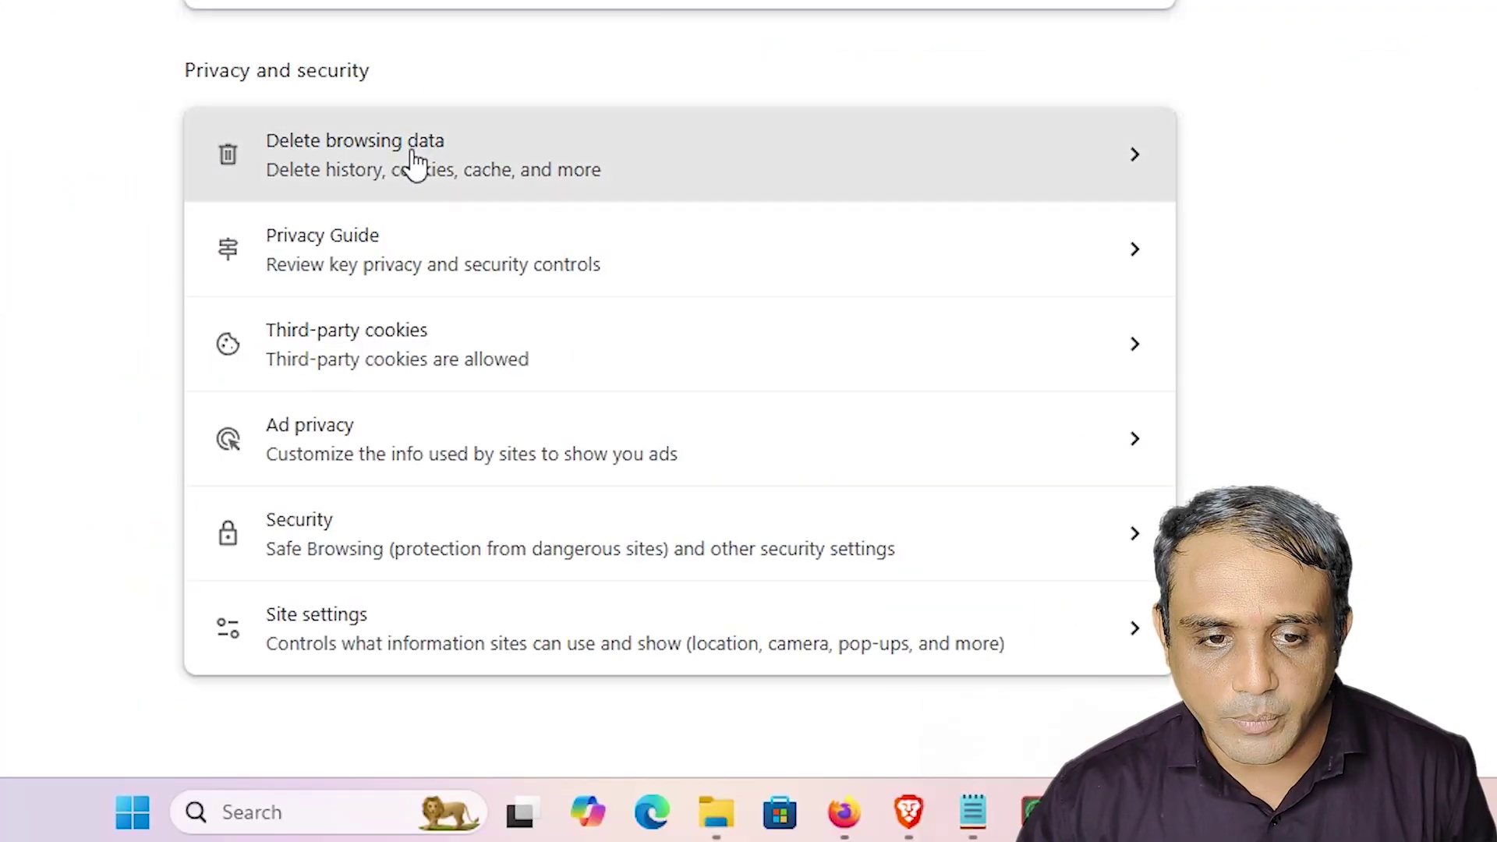
left_click(430, 156)
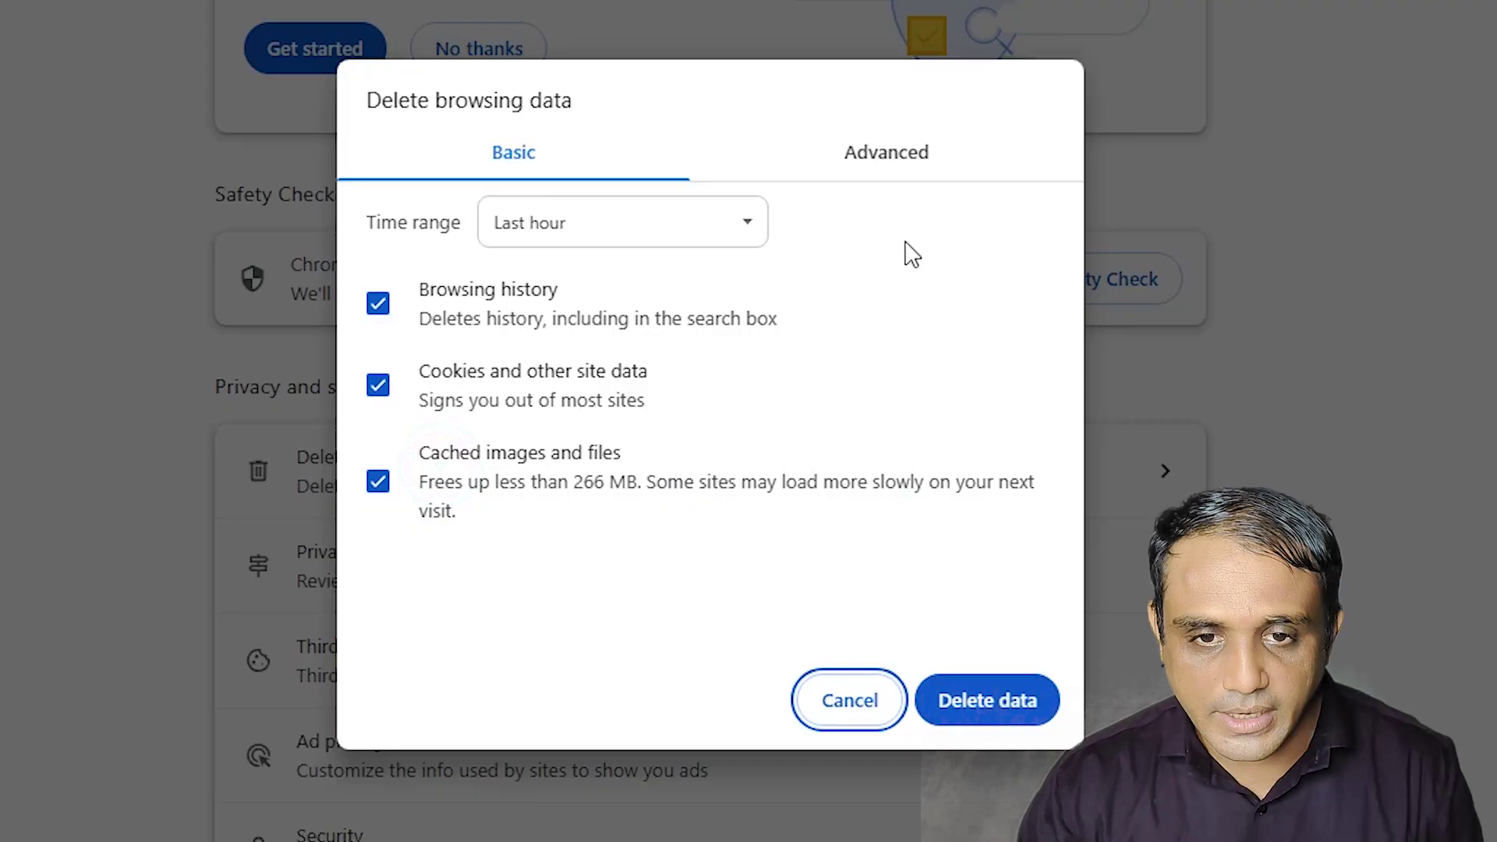
left_click(889, 169)
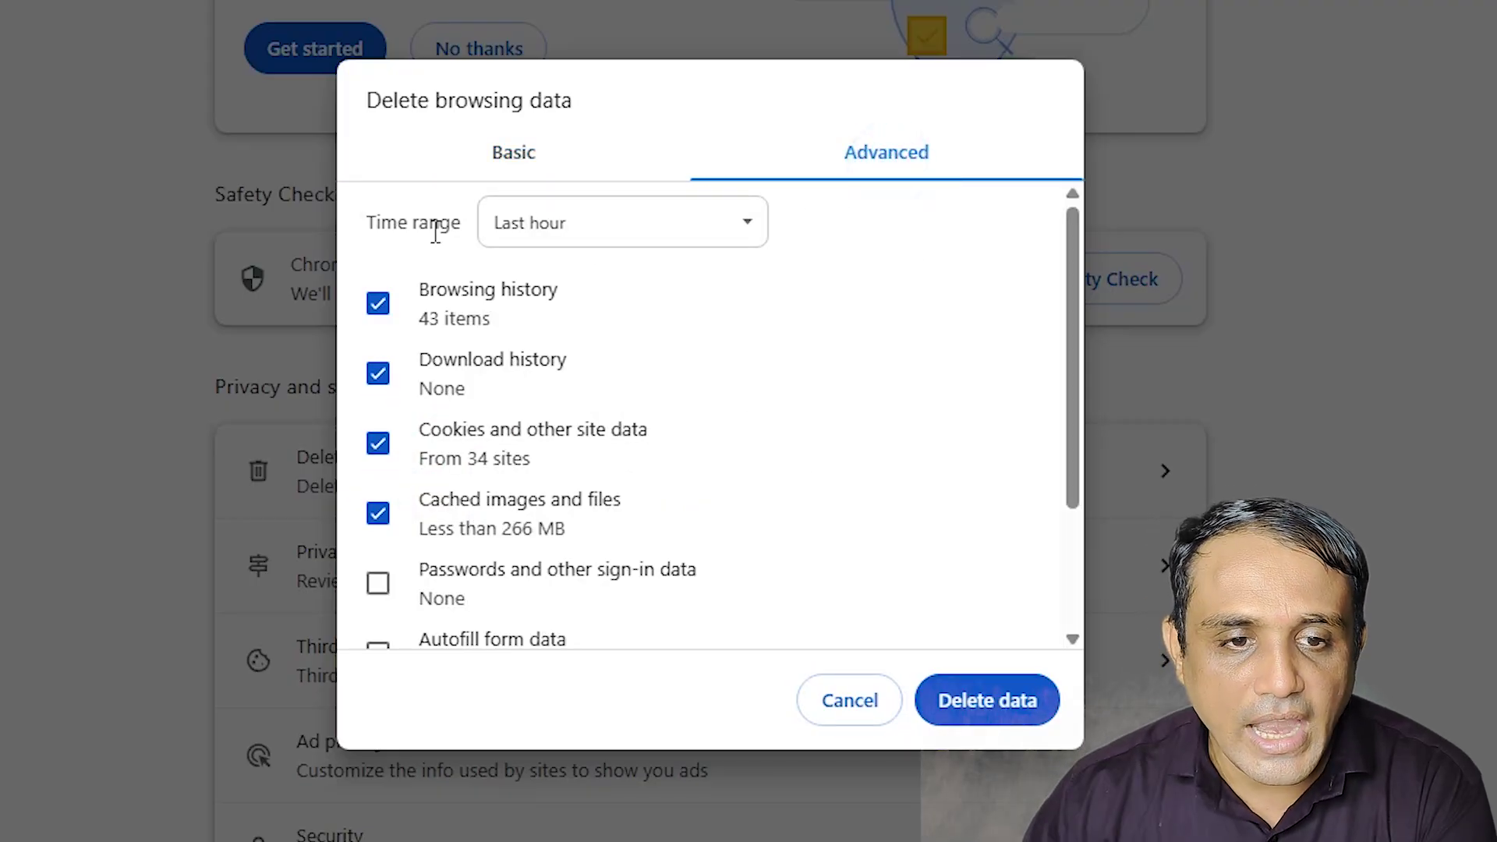
left_click(546, 234)
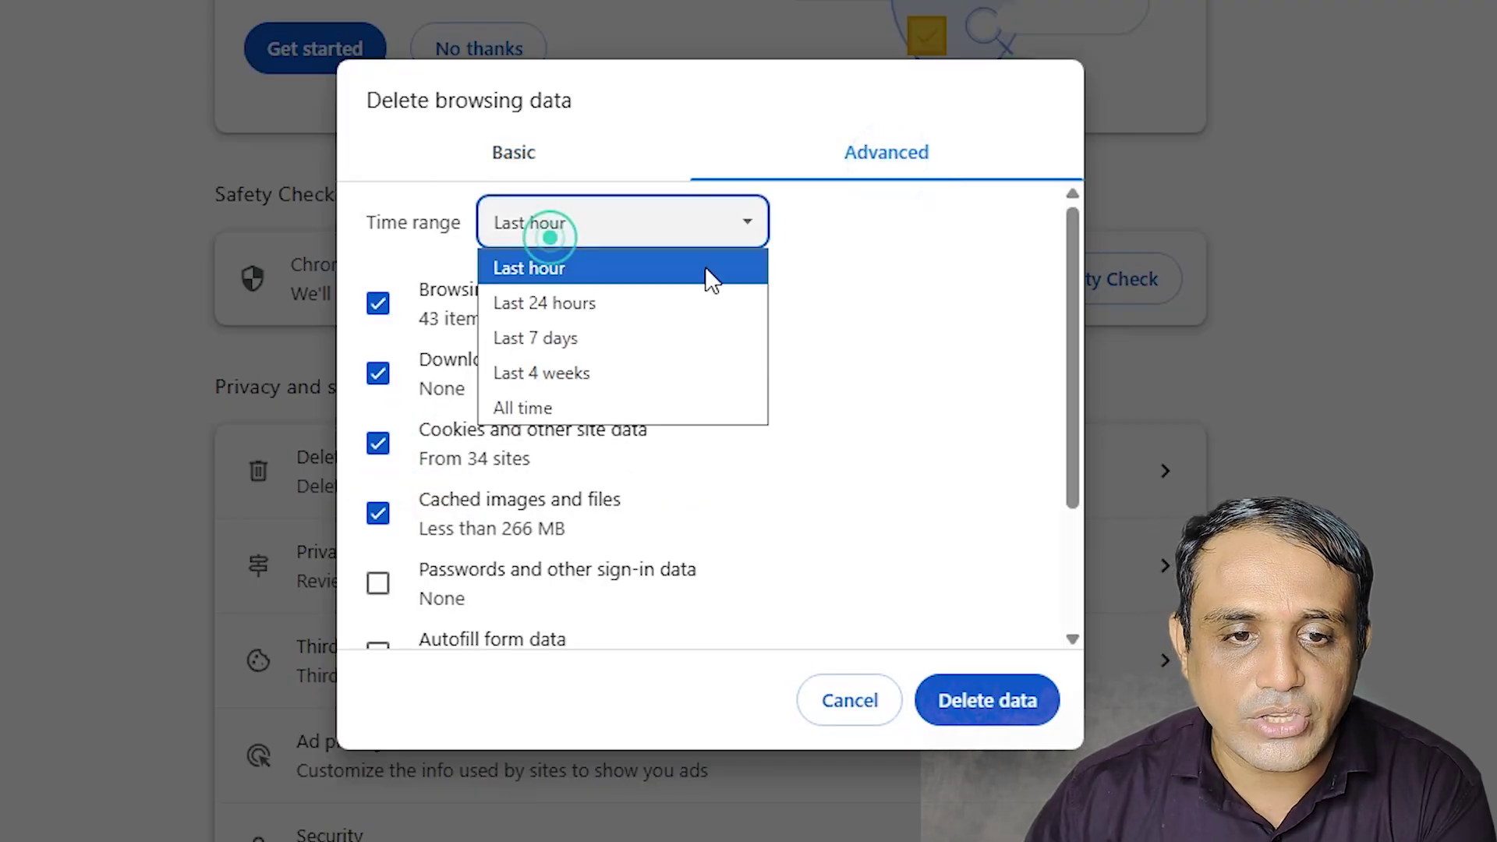
left_click(569, 410)
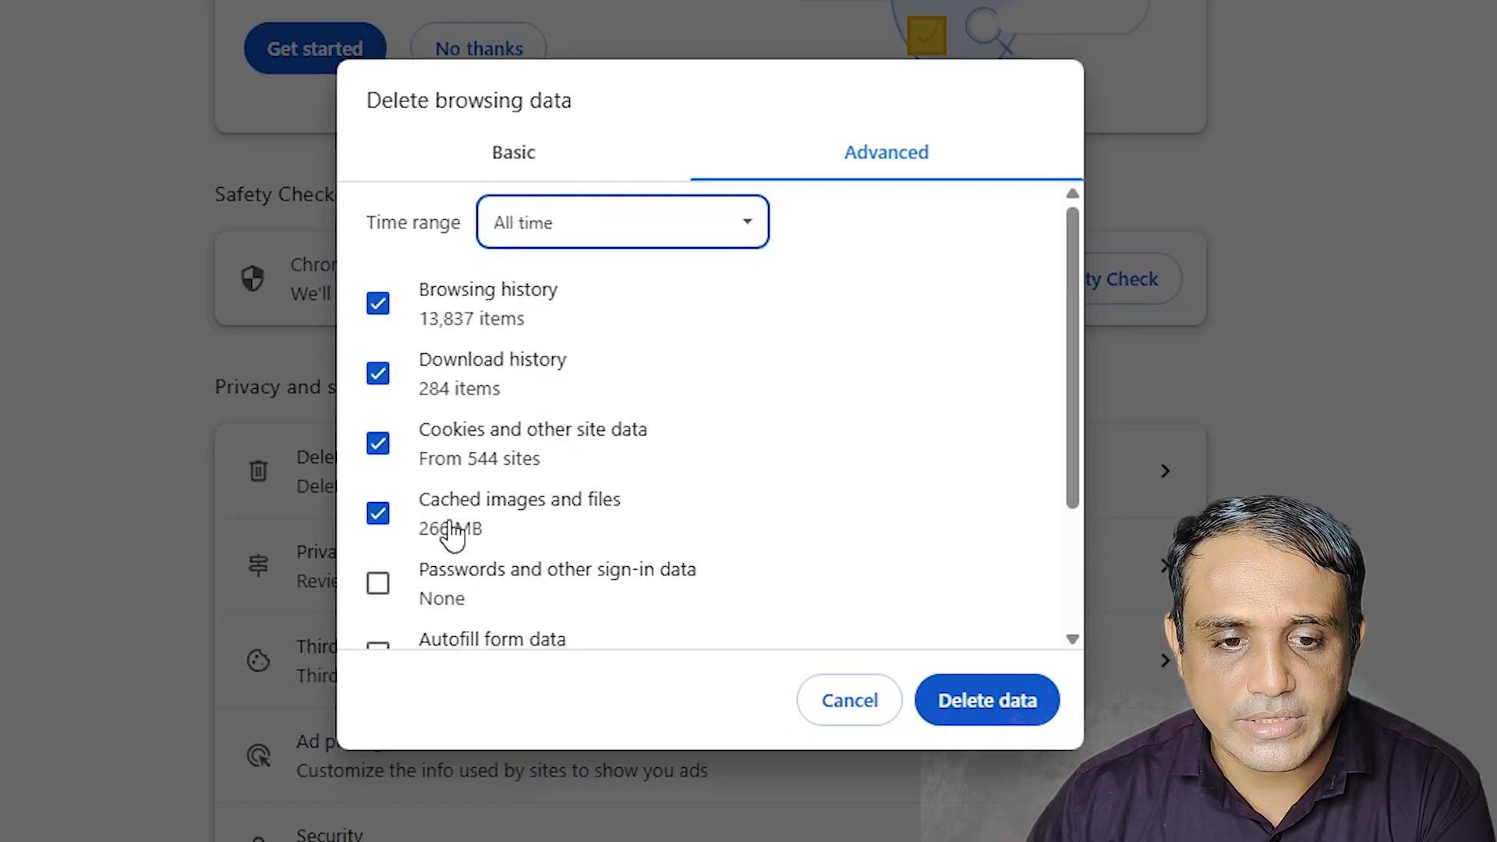
scroll(760, 558, "down", 3)
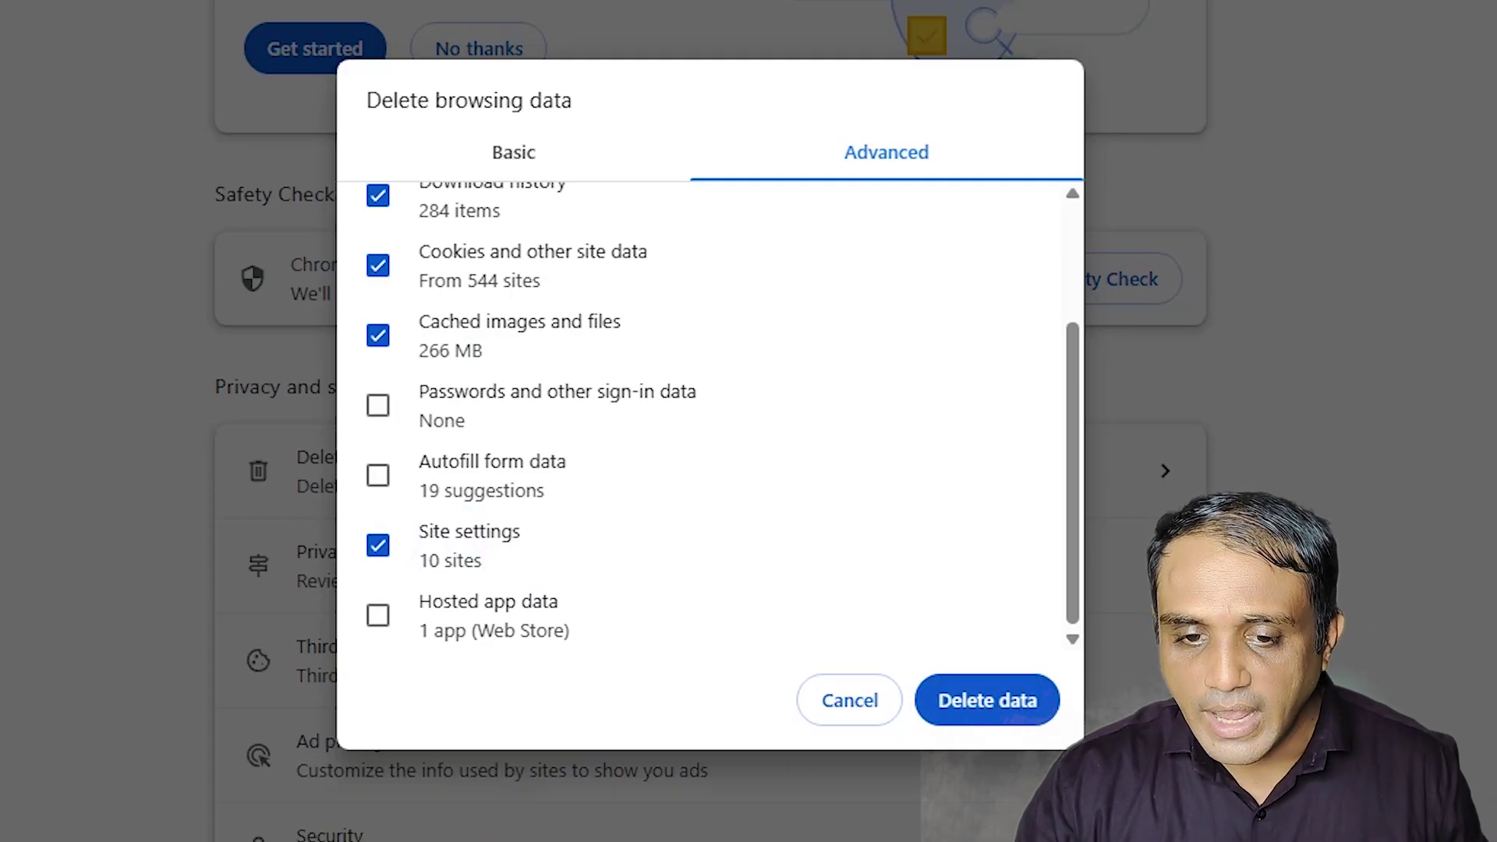
left_click(851, 702)
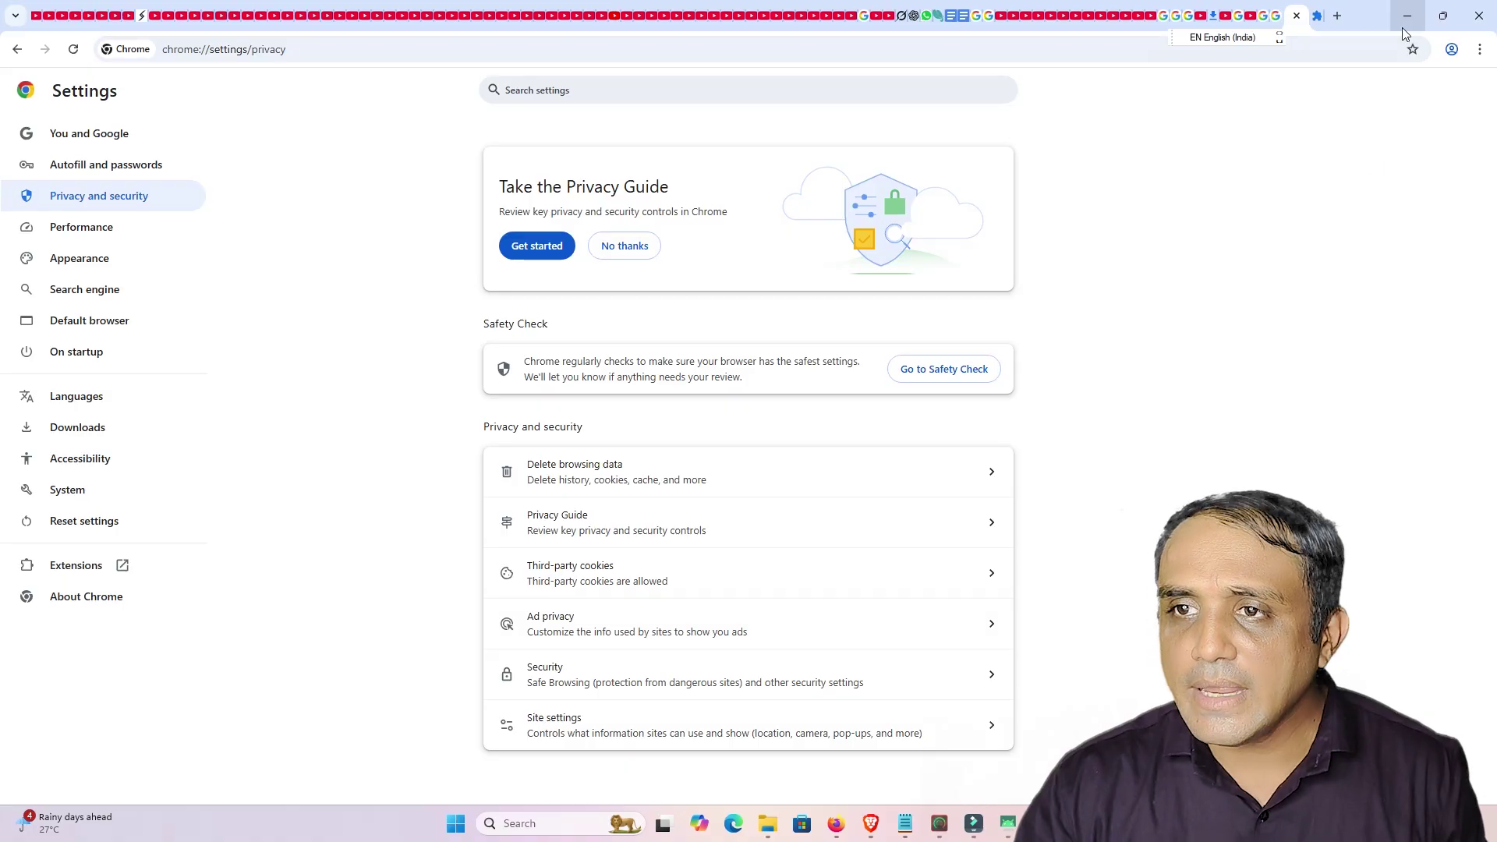
- Show the desktop and open Control Panel through a Start search for 'con'
key("ctrl+n")
key("super+d")
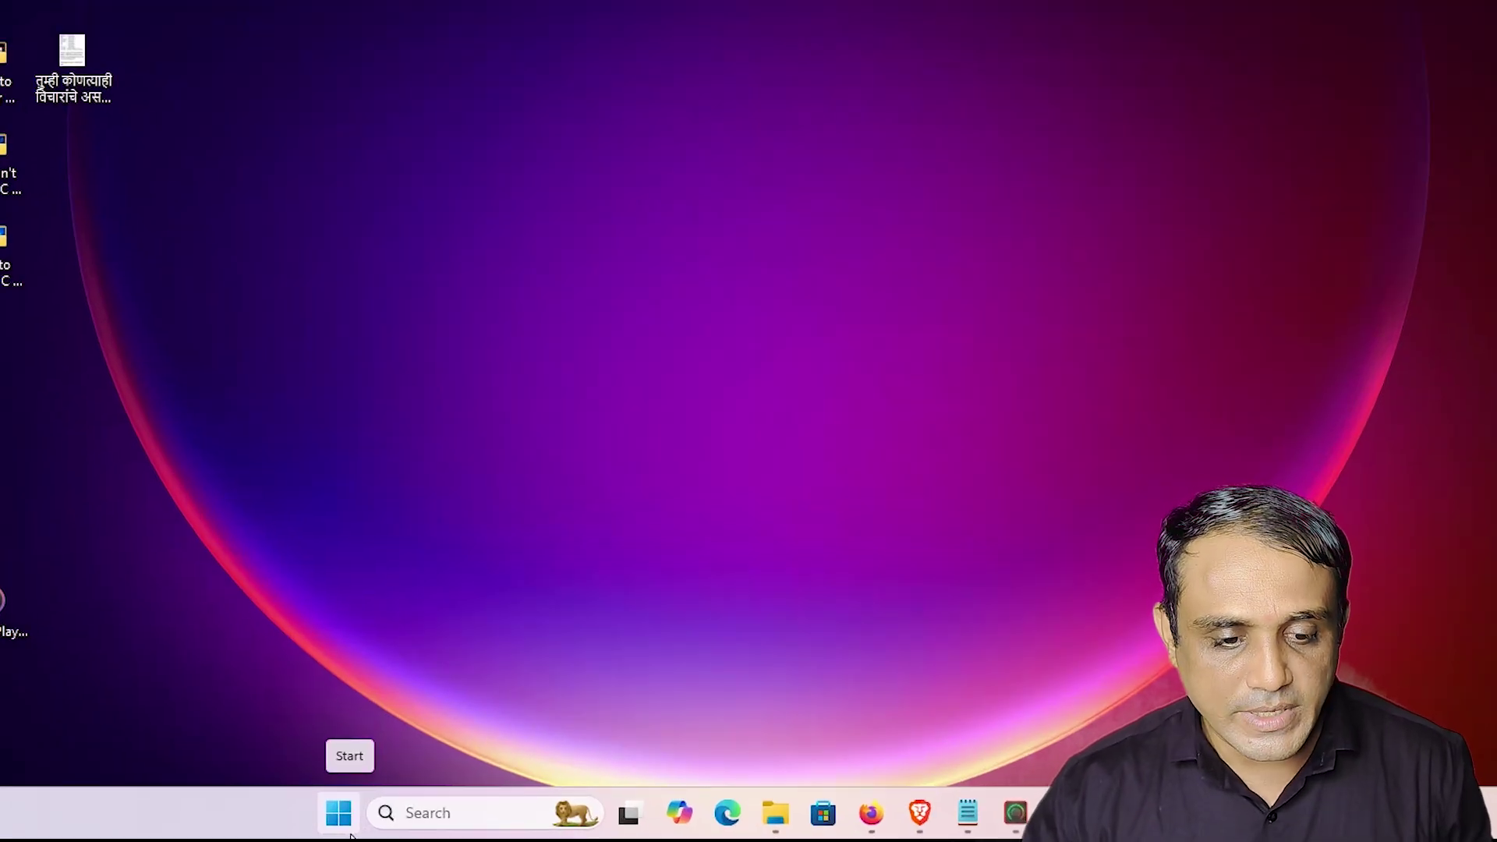
left_click(341, 814)
left_click(395, 812)
type("control Panel")
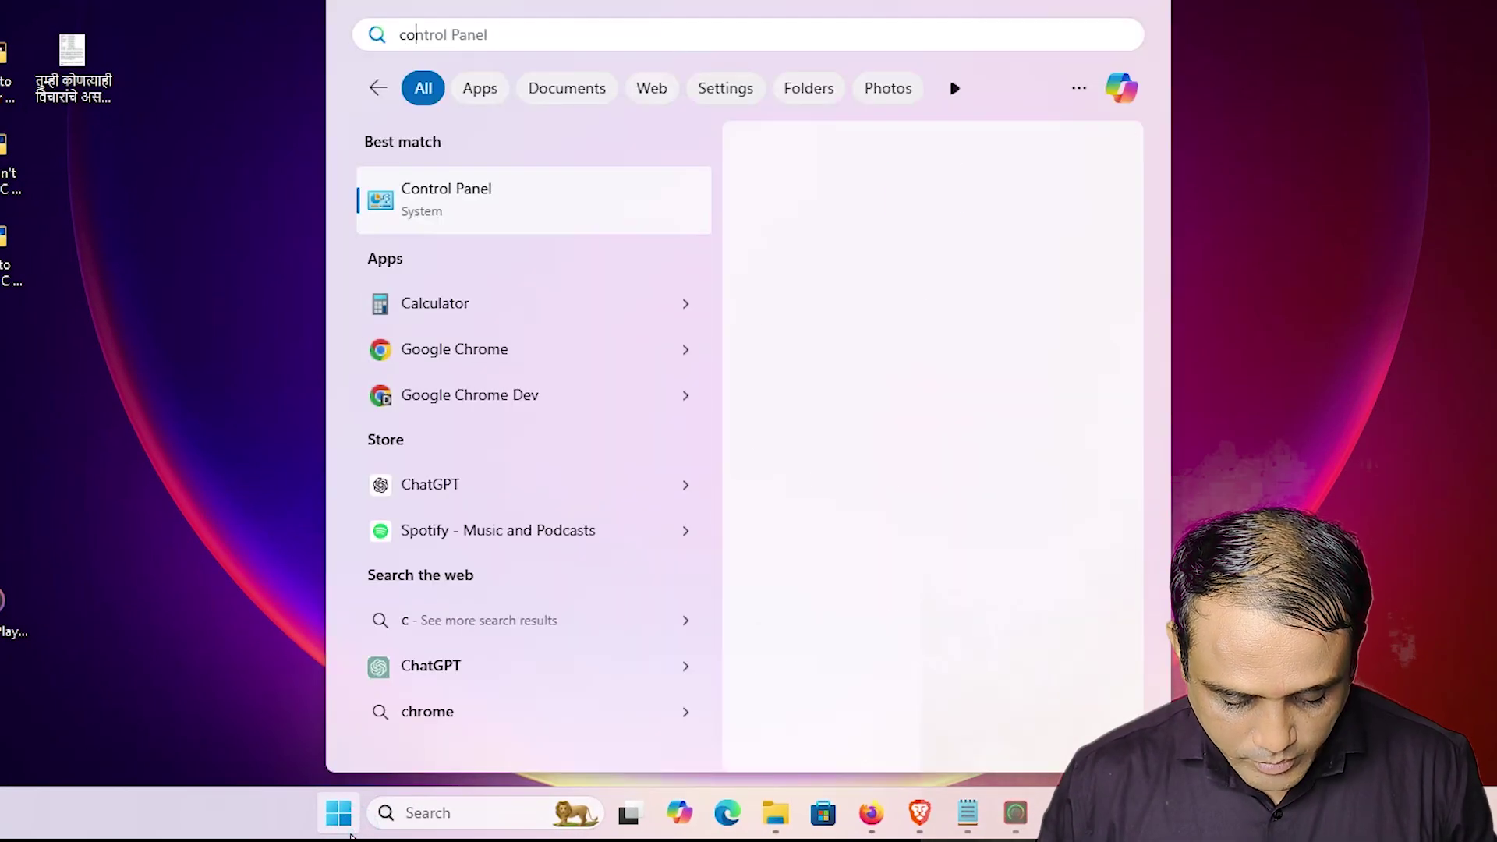
left_click(522, 187)
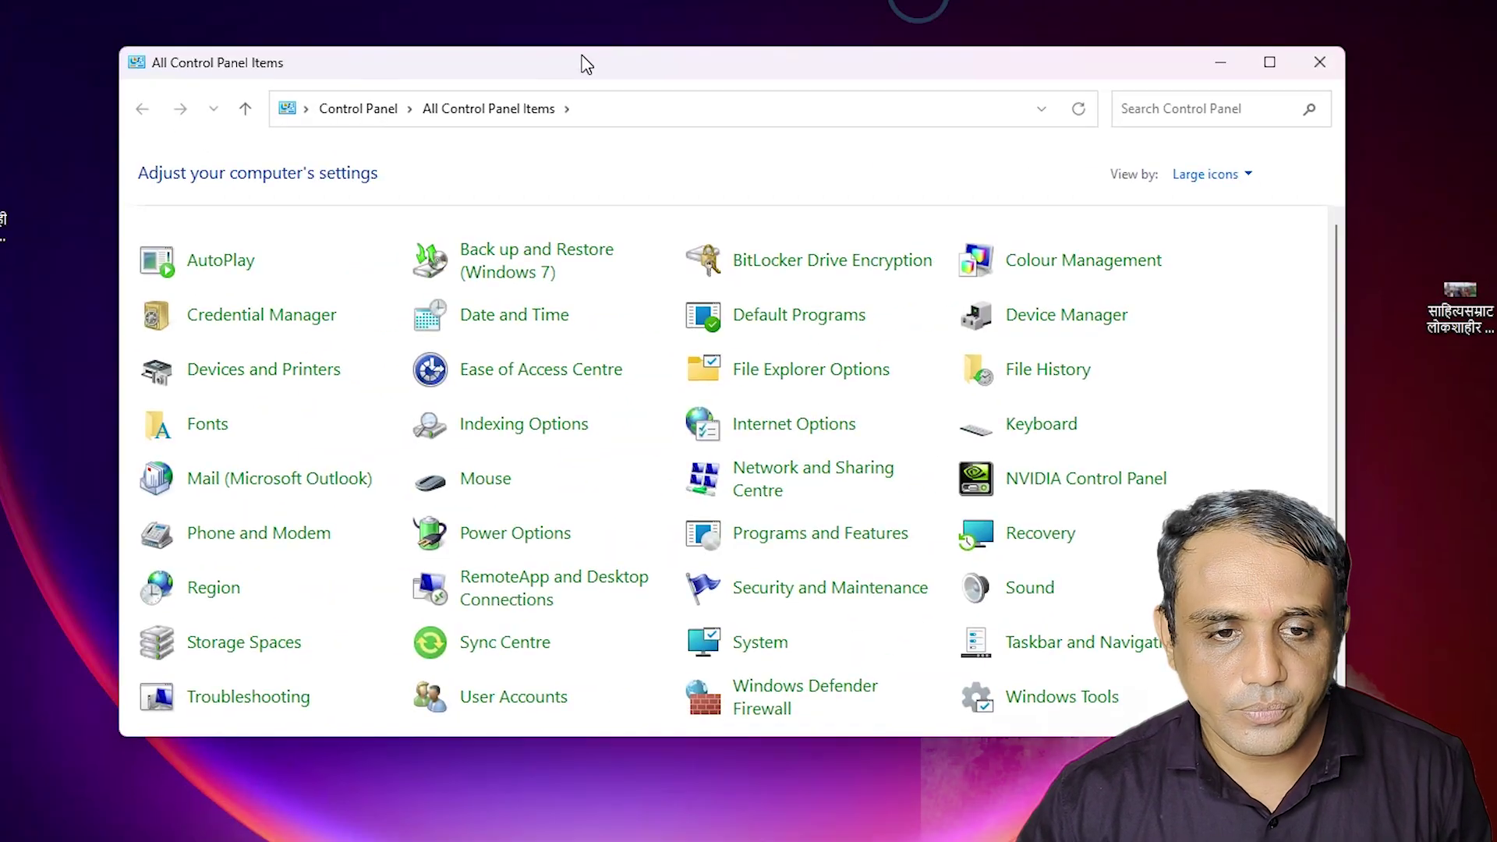
- Select Google Chrome in the installed programs list and choose Uninstall
left_click(755, 534)
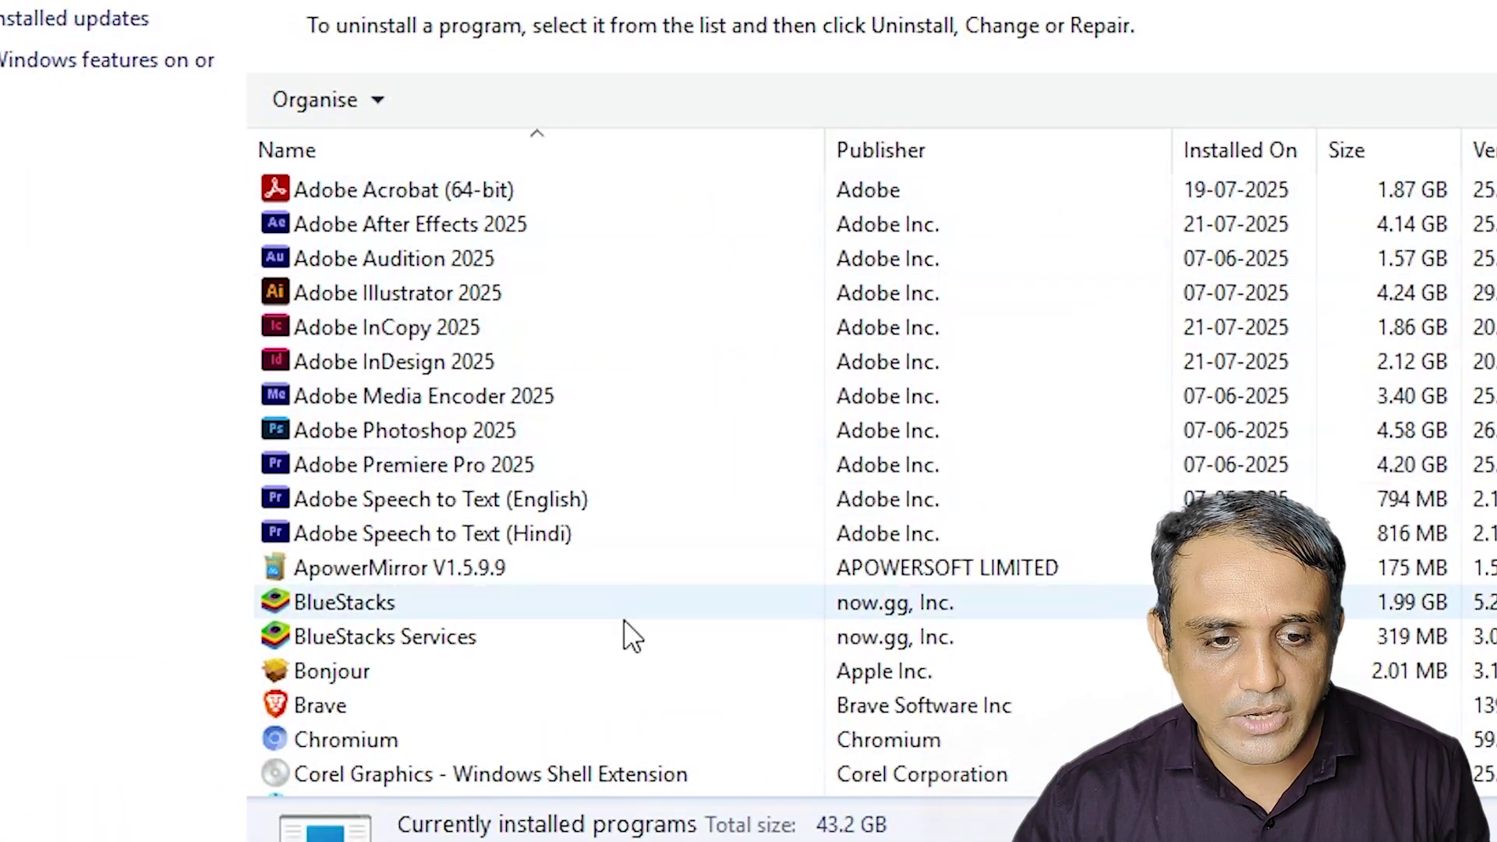
scroll(550, 608, "down", 7)
scroll(590, 686, "up", 1)
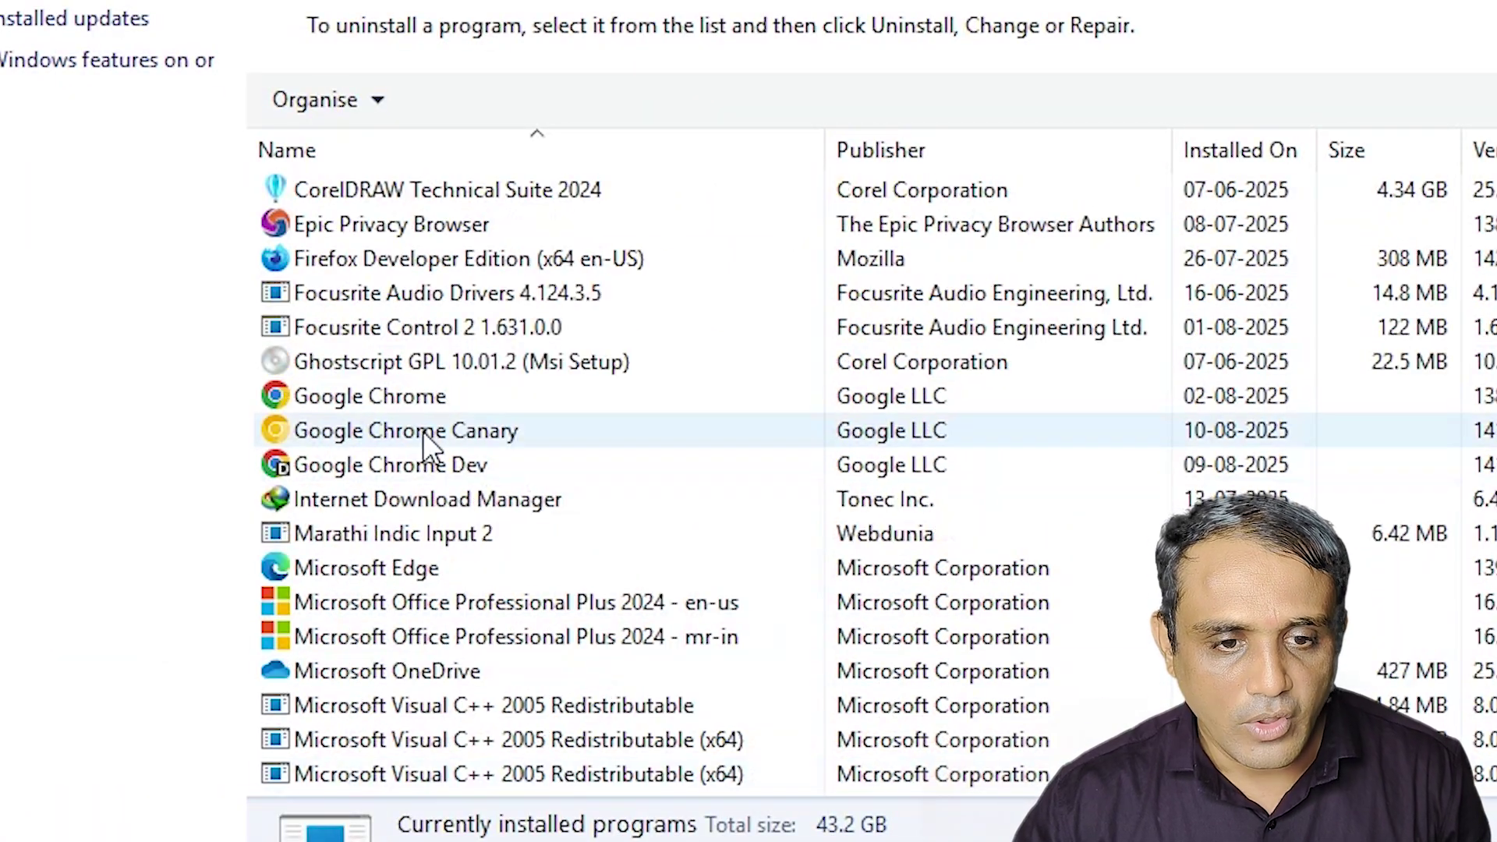
left_click(403, 405)
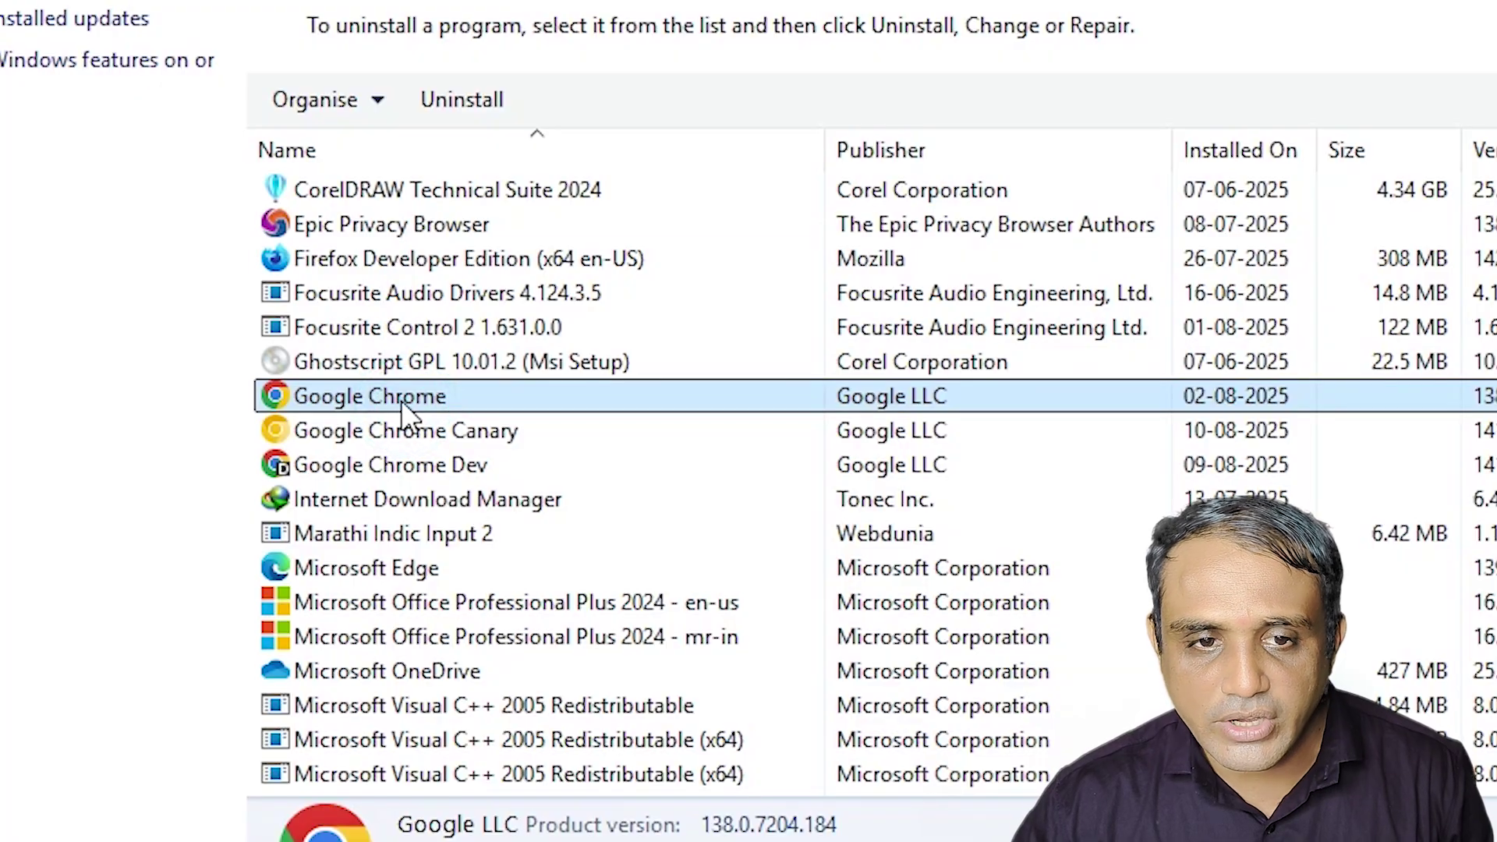
left_click(458, 100)
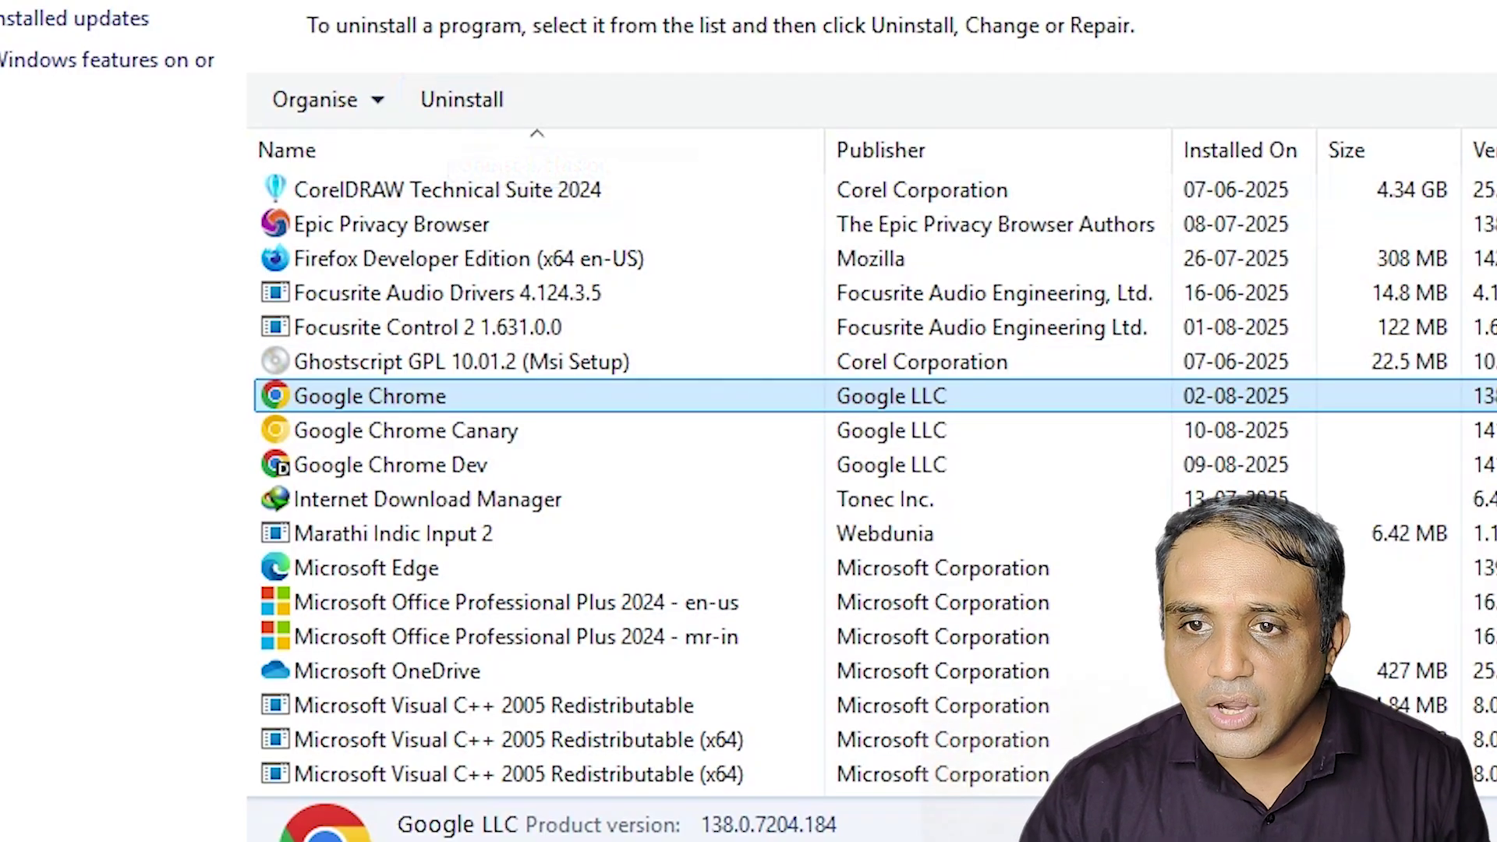
- Launch and maximize Edge, search 'google chrome', and open the official Chrome download page
left_click(716, 820)
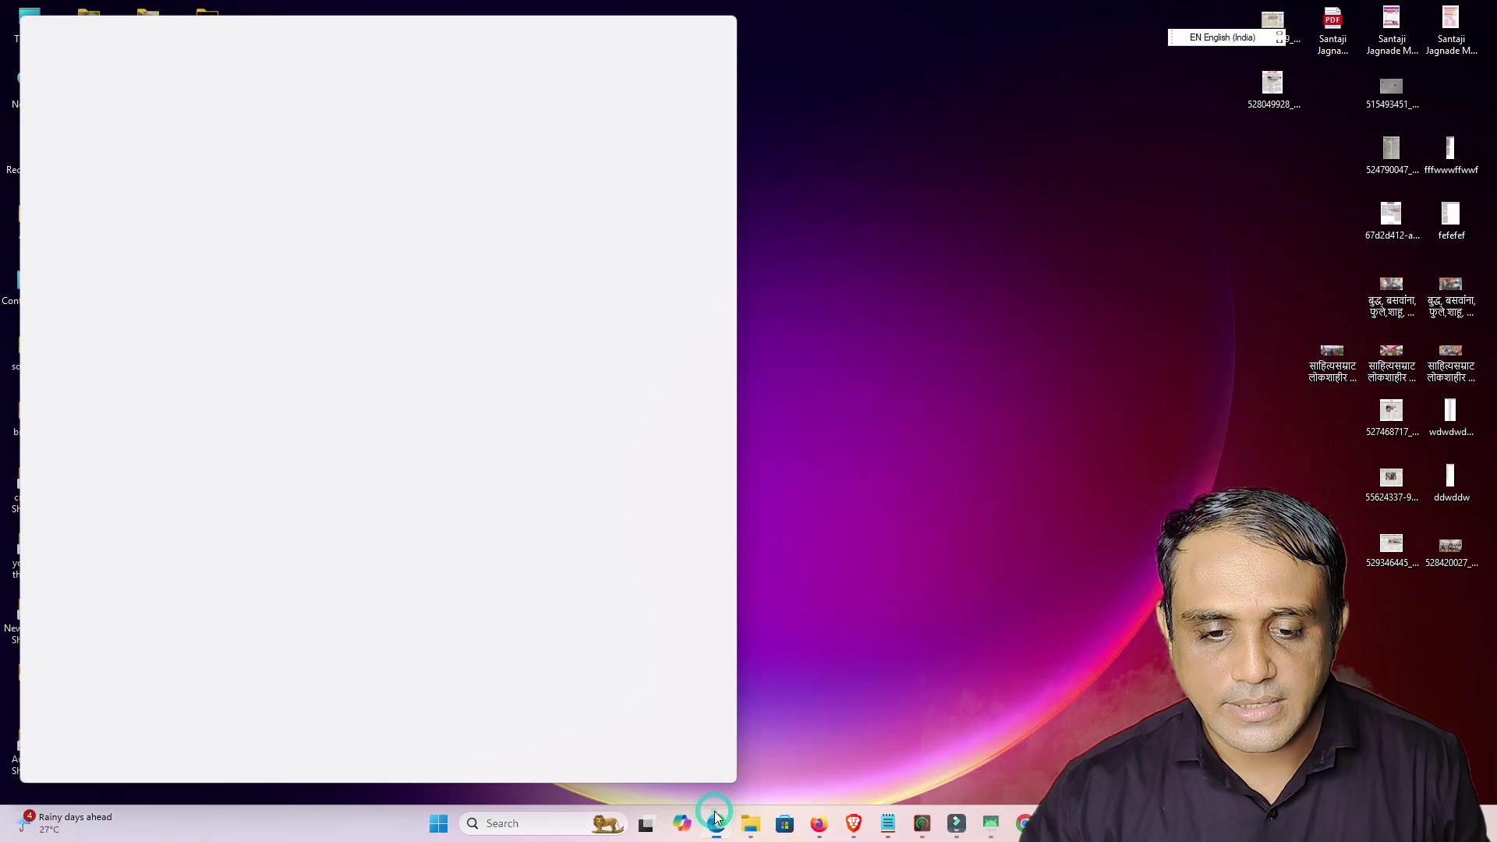
left_click(699, 30)
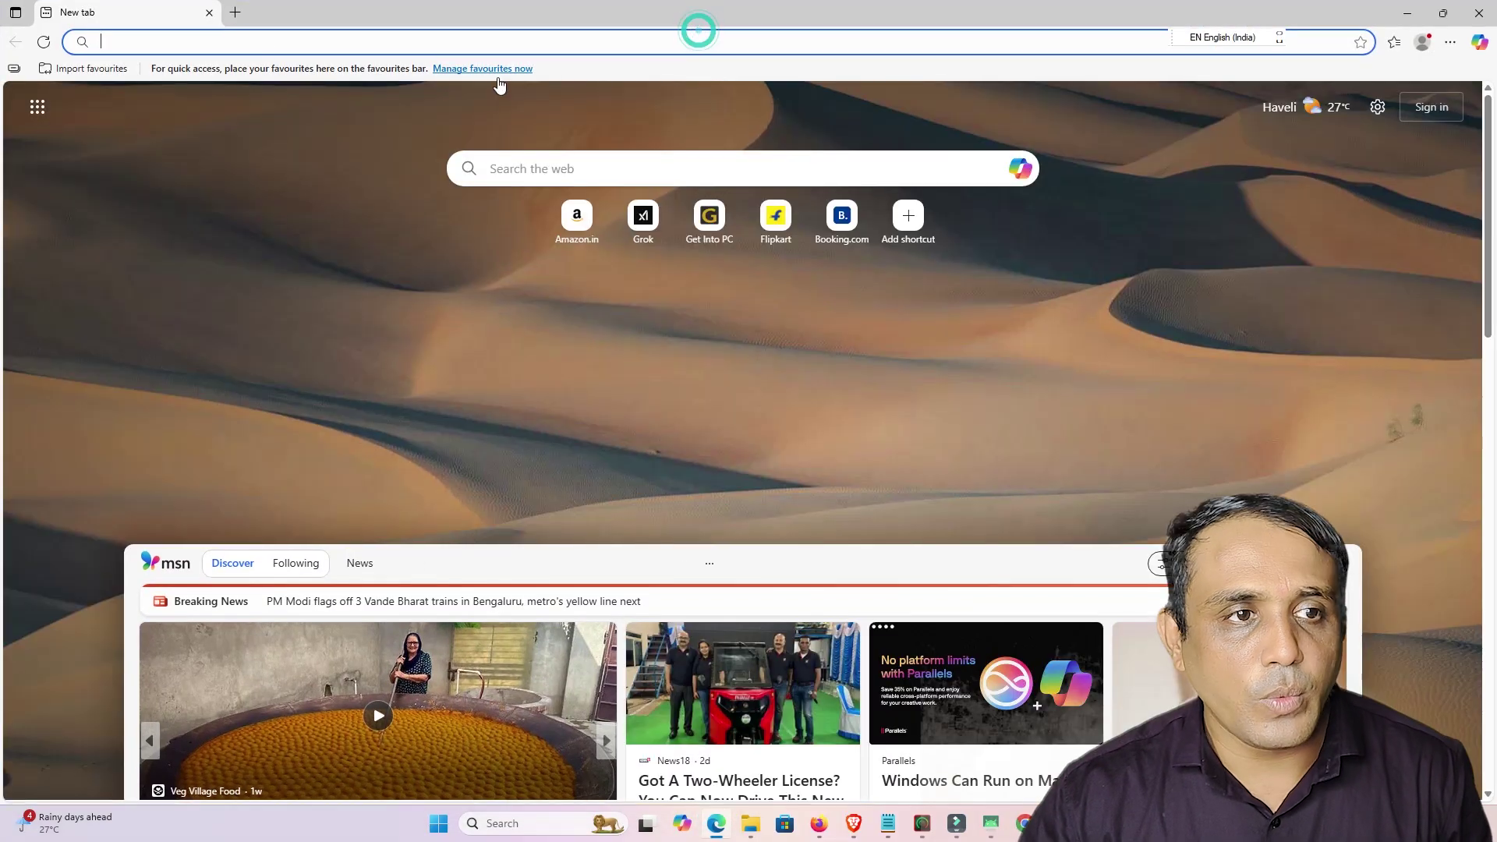
left_click(234, 47)
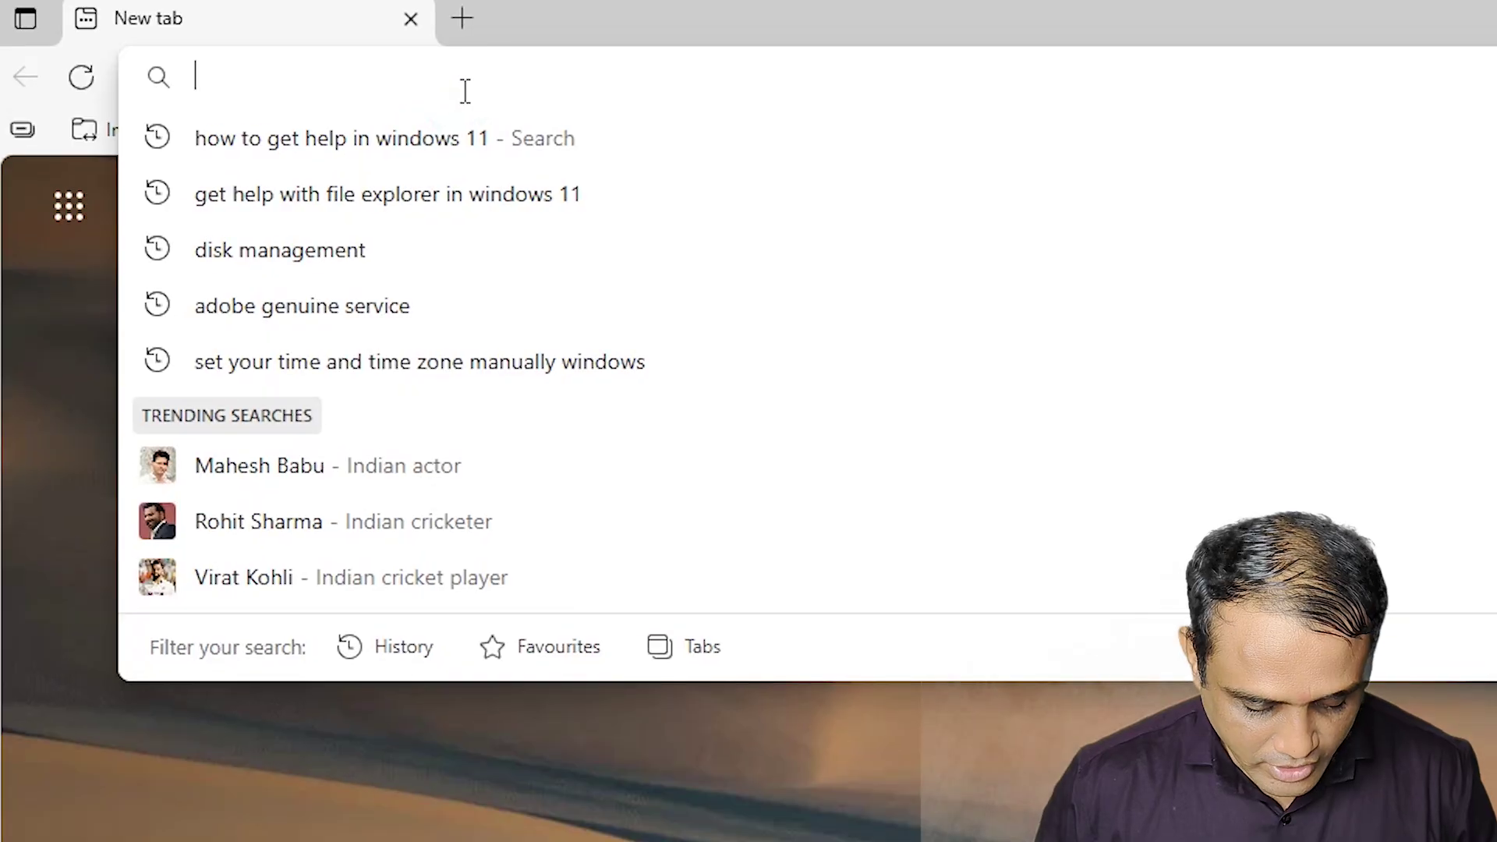
type("google")
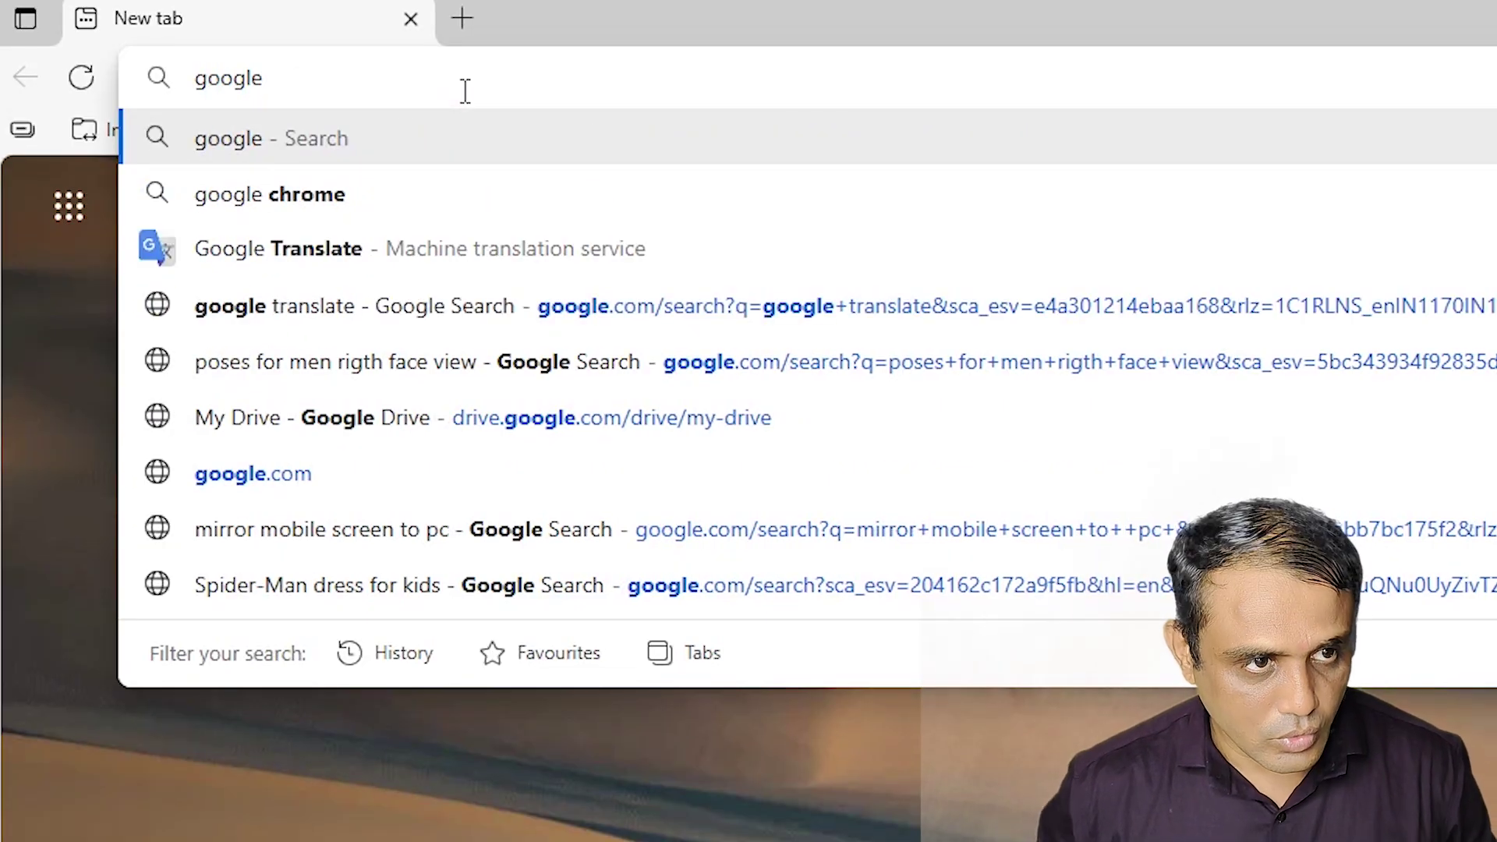
type(" chrome")
key("Return")
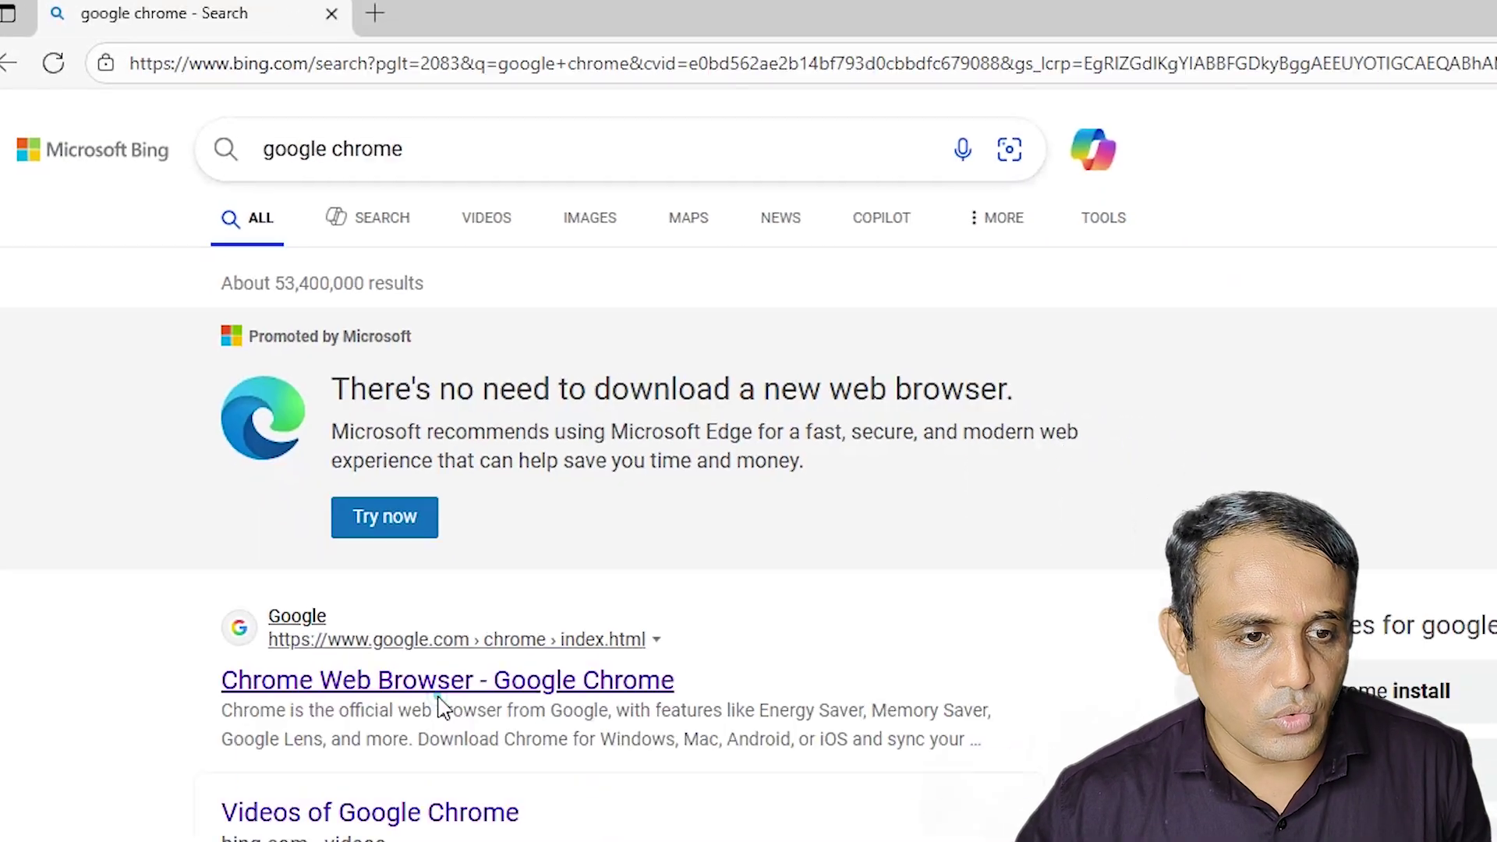
left_click(522, 808)
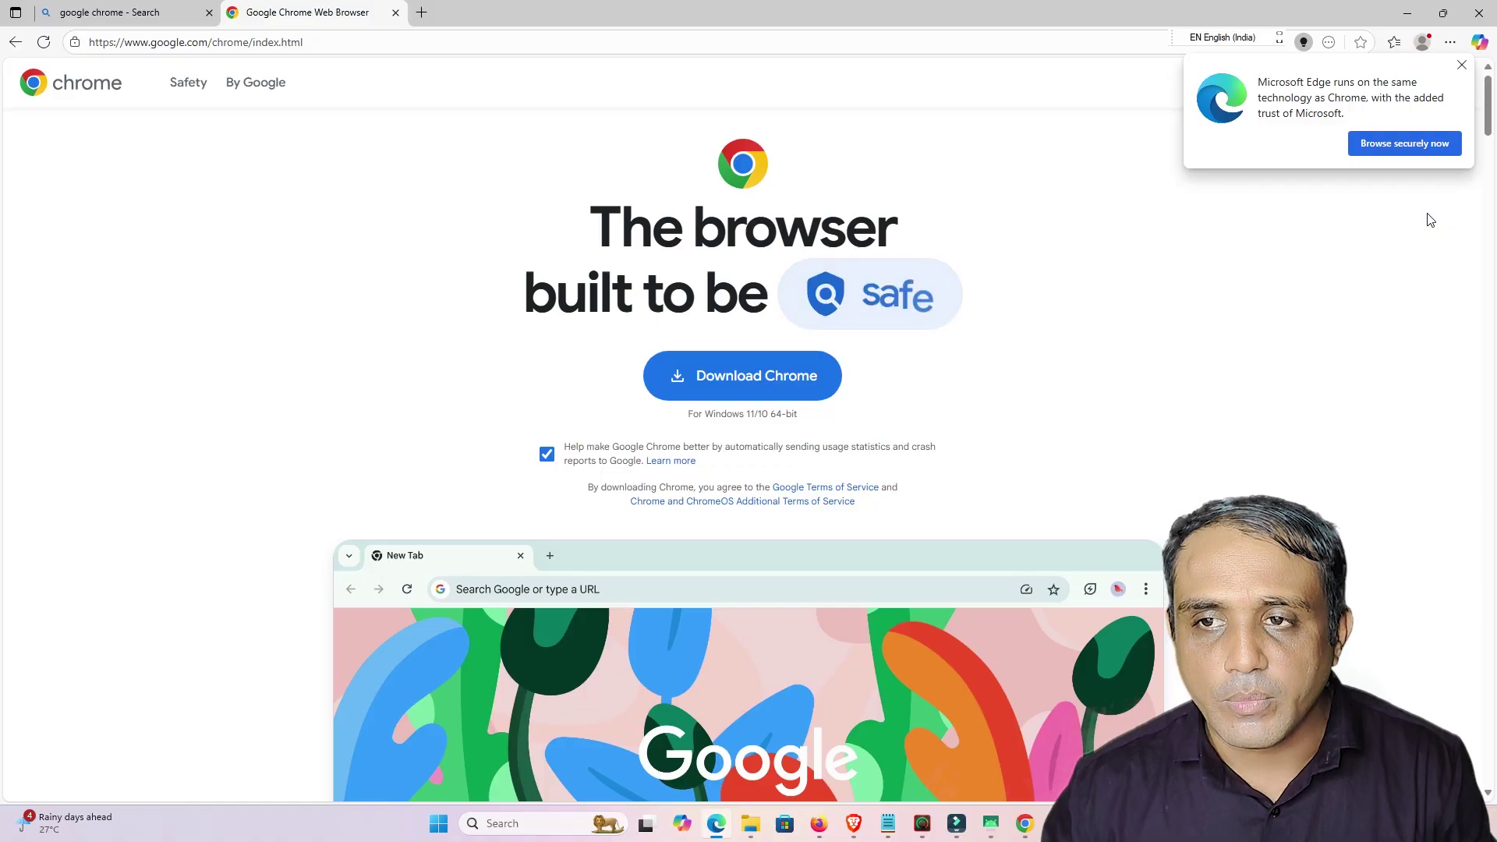
- Minimize all windows with Win+D to hide Edge and its Chrome download page
key("super+d")
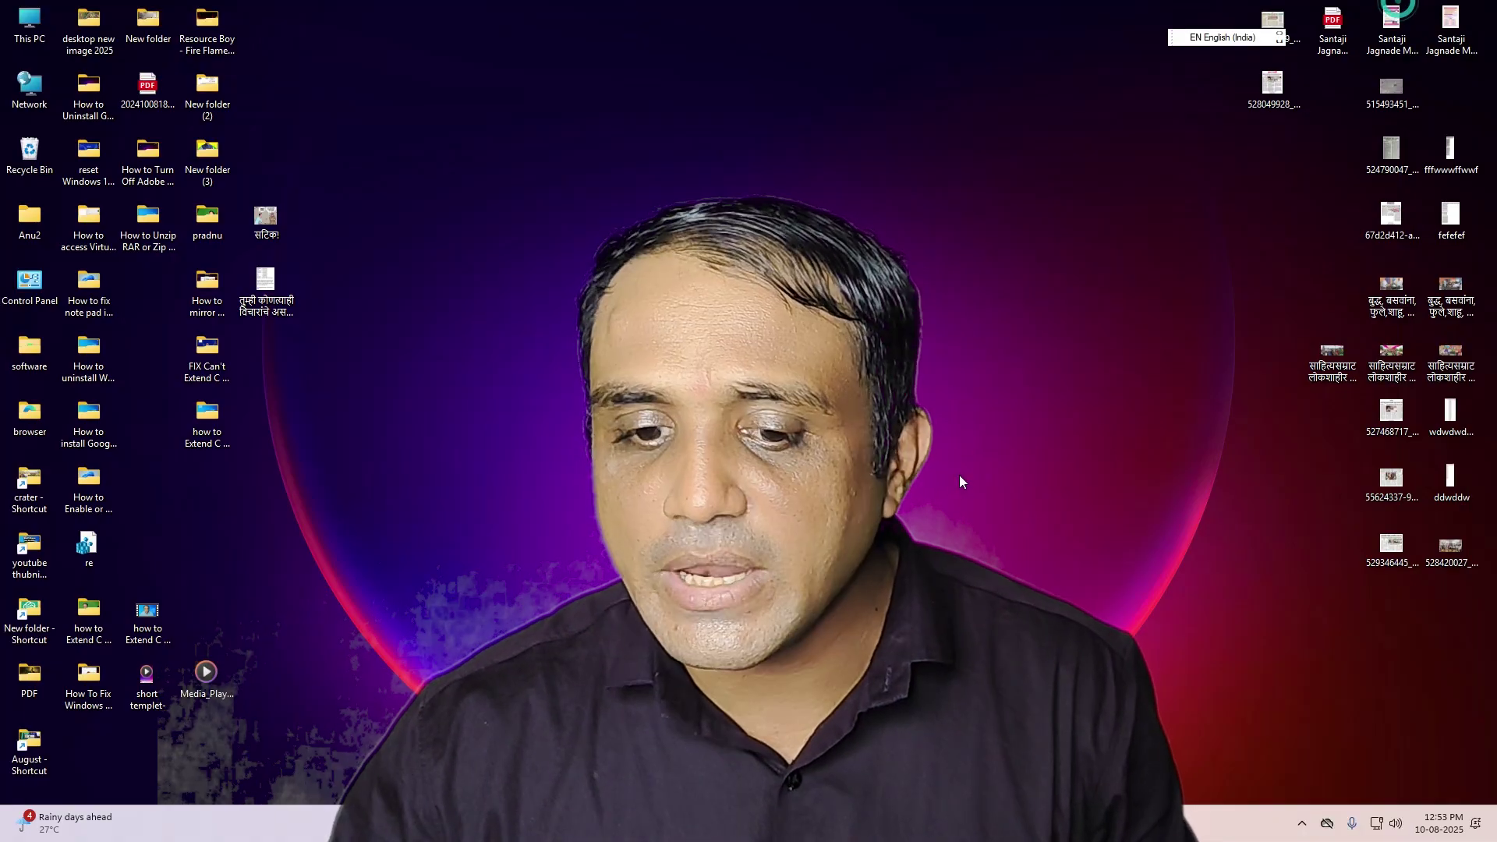